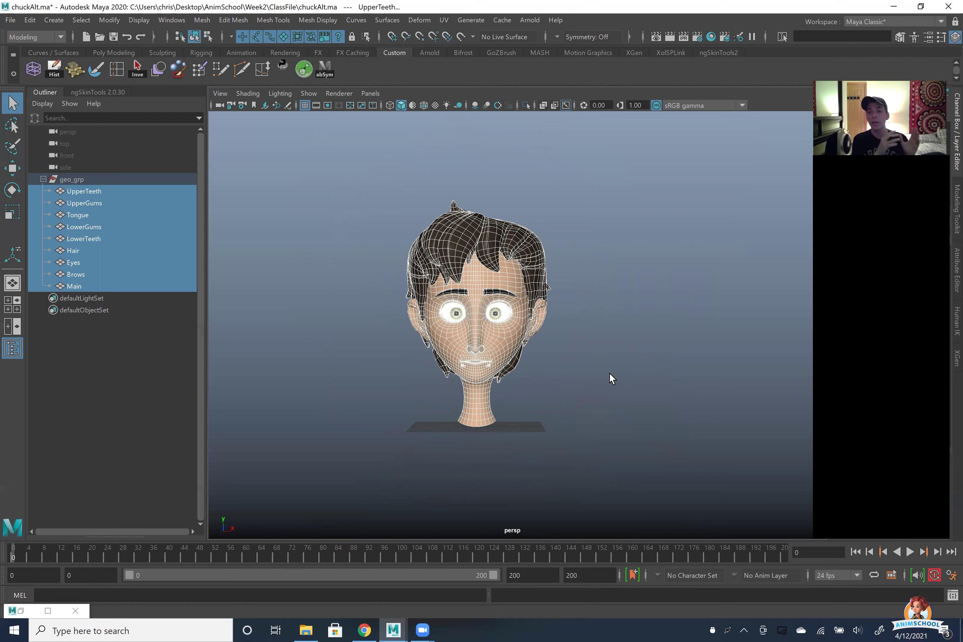
# Step: Create a lattice deformer around the duplicated head mesh Main1
pyautogui.keyDown('alt'); pyautogui.moveTo(639, 393); pyautogui.dragTo(618, 355, button='right'); pyautogui.keyUp('alt')
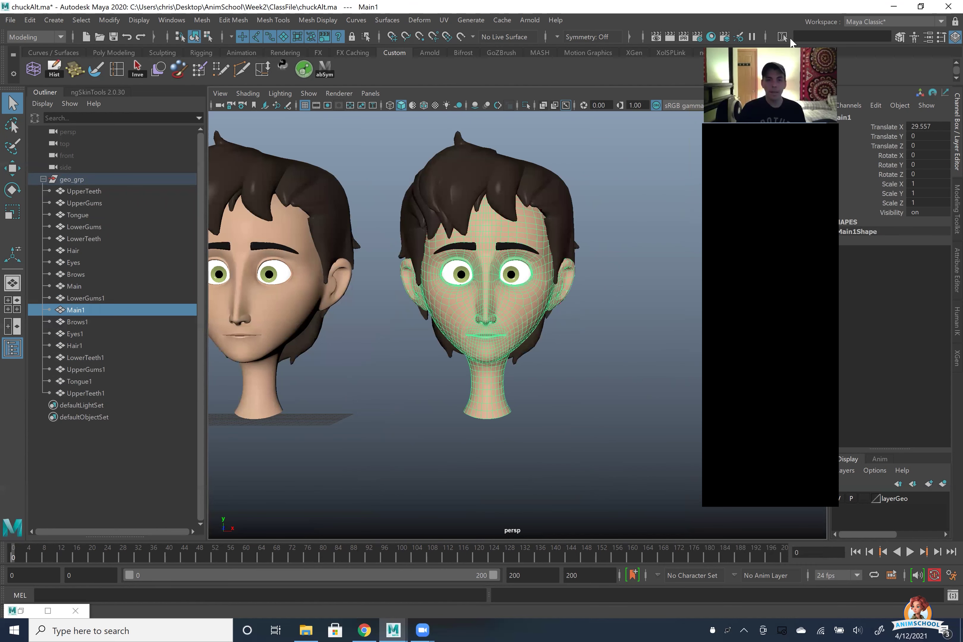
pyautogui.scroll(3, 551, 353)
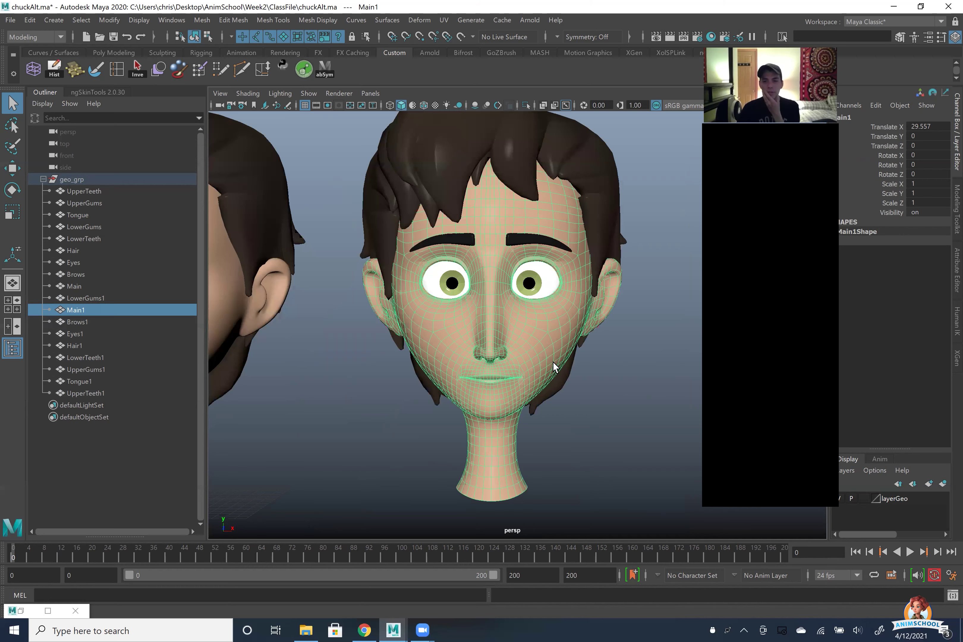
pyautogui.click(40, 71)
pyautogui.scroll(-4, 547, 327)
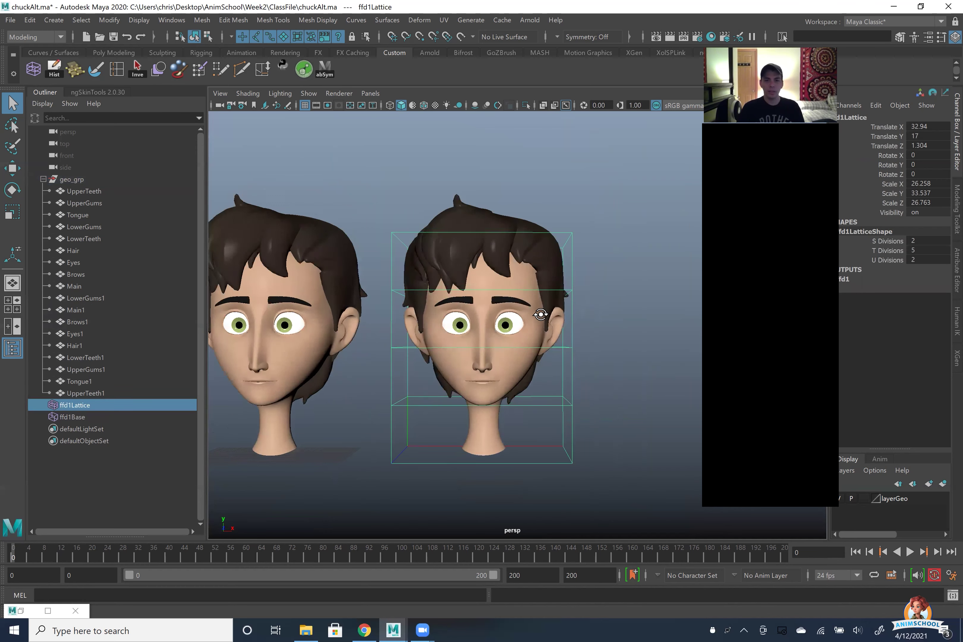
# Step: Try moving a single lattice point beside the jaw, and undo the move
pyautogui.keyDown('alt'); pyautogui.moveTo(540, 315); pyautogui.dragTo(573, 344); pyautogui.keyUp('alt')
pyautogui.press('F8')
pyautogui.click(579, 348)
pyautogui.press('w')
pyautogui.moveTo(579, 349); pyautogui.dragTo(561, 369)
pyautogui.hotkey('ctrl', 'z')
pyautogui.keyDown('alt'); pyautogui.moveTo(590, 325); pyautogui.dragTo(578, 339); pyautogui.keyUp('alt')
pyautogui.keyDown('alt'); pyautogui.moveTo(578, 340); pyautogui.dragTo(559, 328, button='right'); pyautogui.keyUp('alt')
pyautogui.keyDown('alt'); pyautogui.moveTo(559, 328); pyautogui.dragTo(562, 324); pyautogui.keyUp('alt')
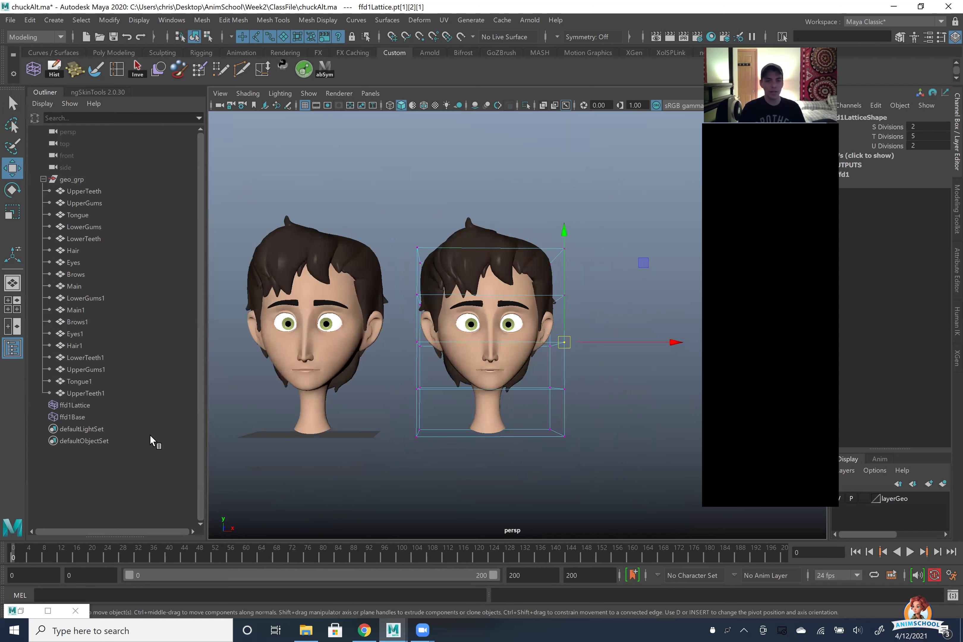
# Step: Select the lattice together with its base and lower both to about 11.93 in Translate Y, centring them on the mouth
pyautogui.click(92, 420)
pyautogui.keyDown('ctrl'); pyautogui.click(78, 405); pyautogui.keyUp('ctrl')
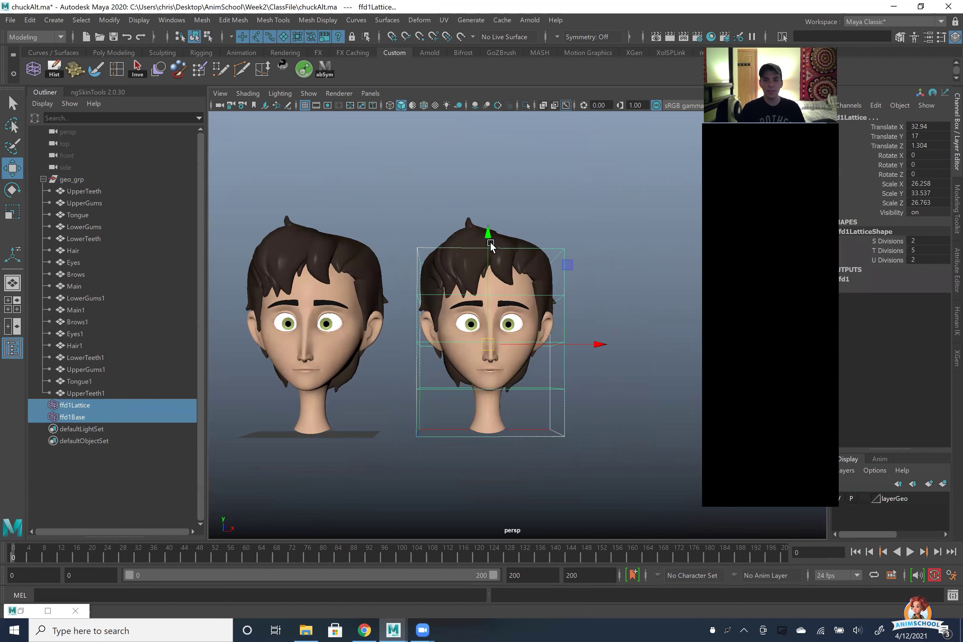
pyautogui.scroll(2, 483, 244)
pyautogui.moveTo(483, 226); pyautogui.dragTo(559, 275)
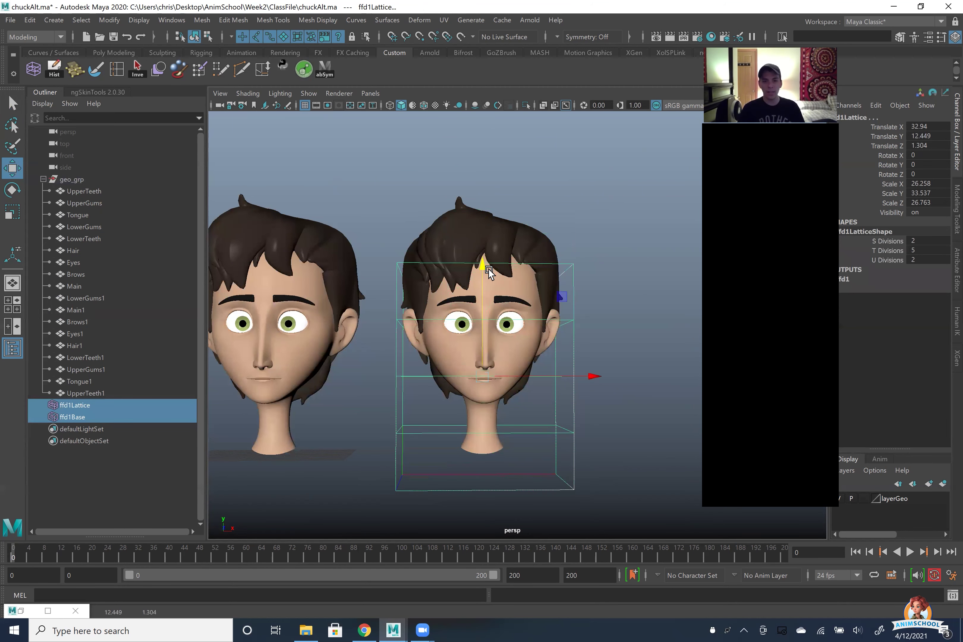
pyautogui.keyDown('alt'); pyautogui.moveTo(554, 383); pyautogui.dragTo(585, 360); pyautogui.keyUp('alt')
pyautogui.moveTo(482, 243); pyautogui.dragTo(482, 249)
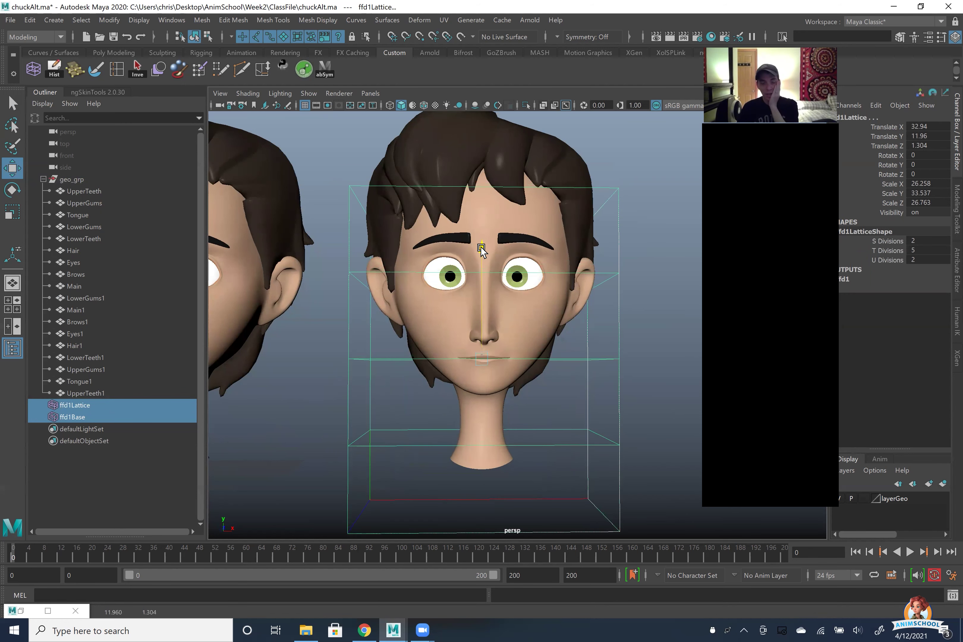
# Step: Set the S Divisions of the face lattice alone to 9
pyautogui.click(575, 272)
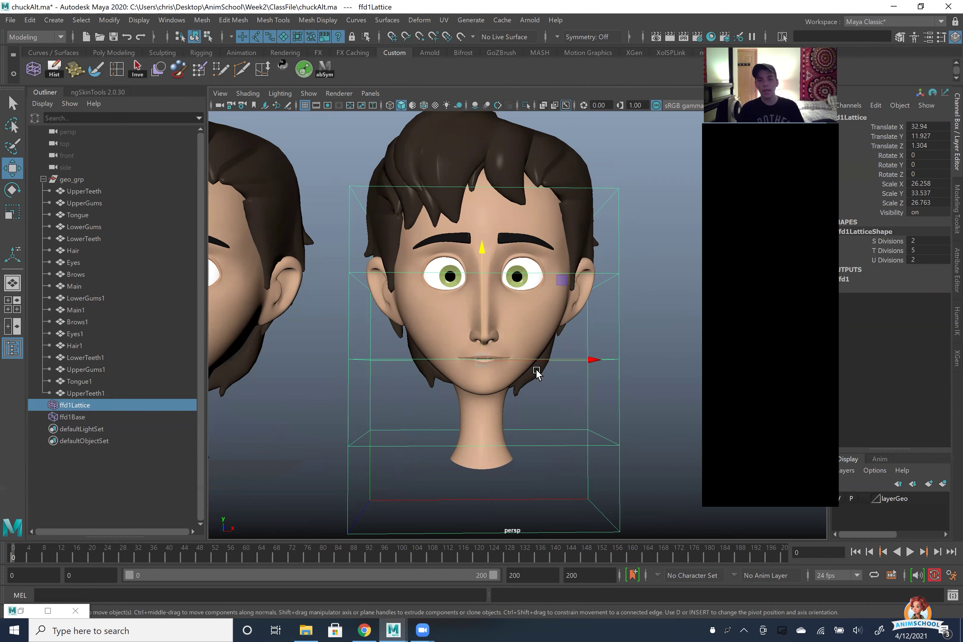
pyautogui.moveTo(593, 336)
pyautogui.keyDown('alt'); pyautogui.mouseDown()
pyautogui.moveTo(543, 338)
pyautogui.moveTo(594, 339)
pyautogui.mouseUp(); pyautogui.keyUp('alt')
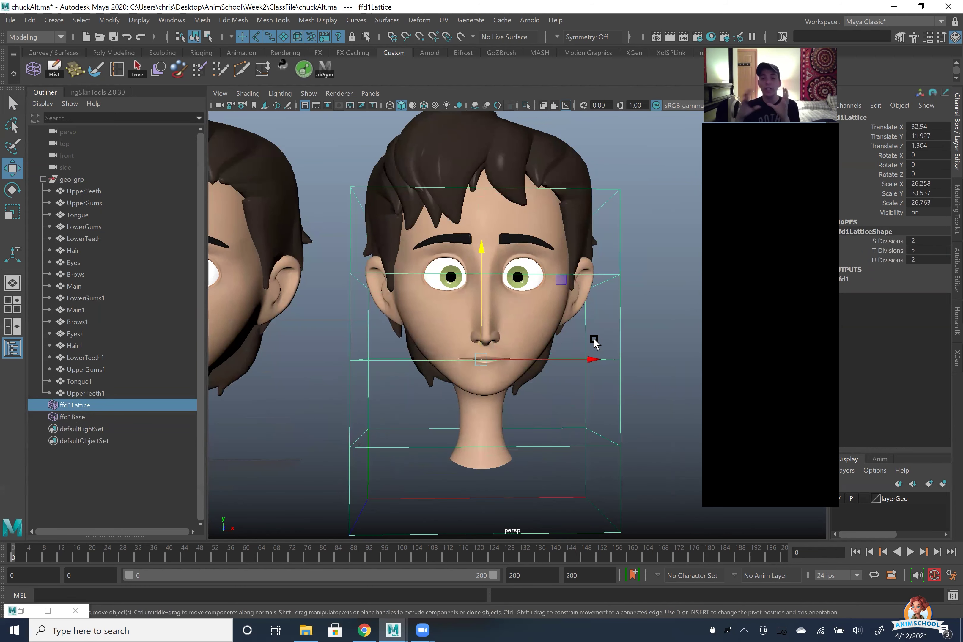
pyautogui.moveTo(591, 295)
pyautogui.keyDown('alt'); pyautogui.mouseDown()
pyautogui.moveTo(607, 306)
pyautogui.moveTo(599, 302)
pyautogui.mouseUp(); pyautogui.keyUp('alt')
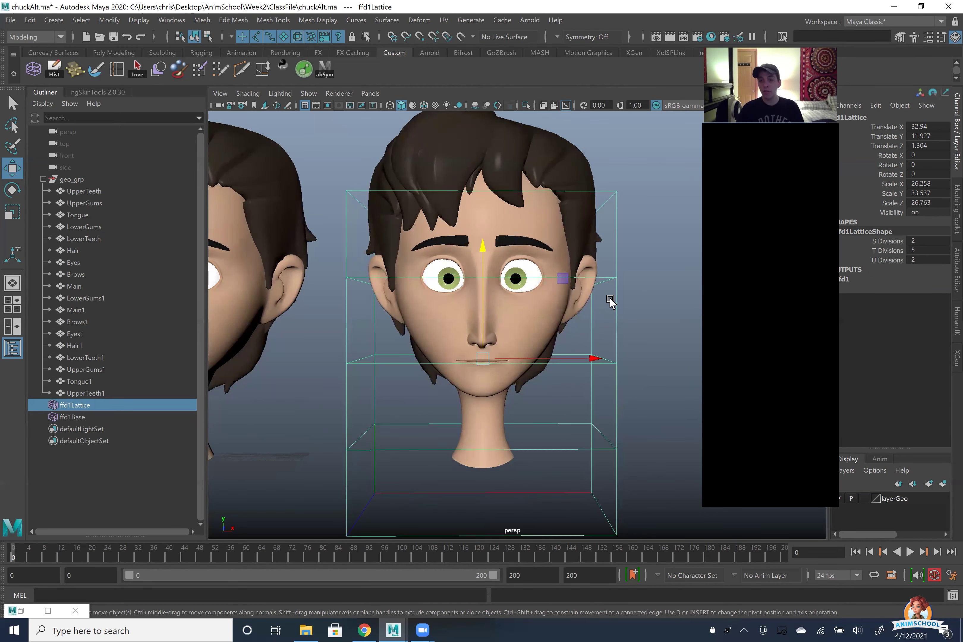
pyautogui.click(881, 238)
pyautogui.keyDown('alt'); pyautogui.moveTo(567, 320); pyautogui.dragTo(589, 275, button='middle'); pyautogui.keyUp('alt')
pyautogui.keyDown('alt'); pyautogui.moveTo(590, 275); pyautogui.dragTo(584, 288); pyautogui.keyUp('alt')
pyautogui.keyDown('alt'); pyautogui.moveTo(583, 289); pyautogui.dragTo(520, 338, button='right'); pyautogui.keyUp('alt')
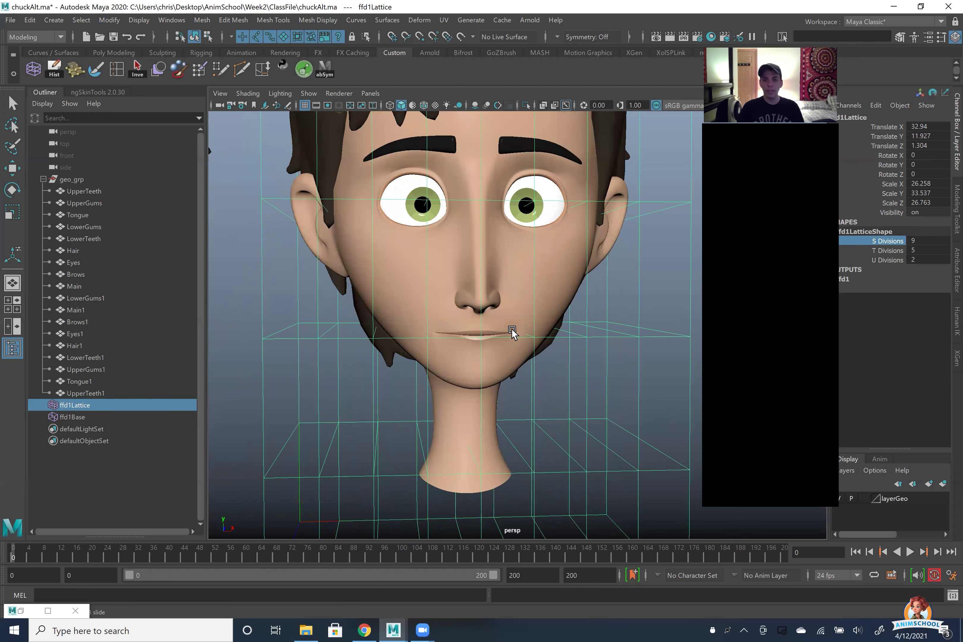
# Step: Scale the lattice and its base together to about 12.83 in Y and 20.83 in X around the lower face
pyautogui.keyDown('alt'); pyautogui.moveTo(516, 340); pyautogui.dragTo(504, 301); pyautogui.keyUp('alt')
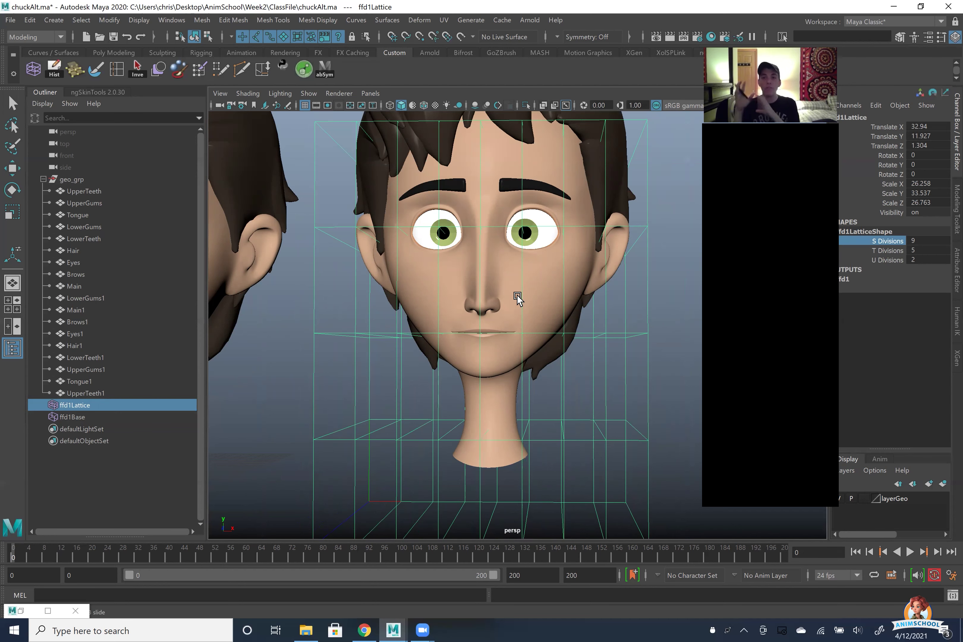
pyautogui.moveTo(547, 277)
pyautogui.keyDown('alt'); pyautogui.mouseDown()
pyautogui.moveTo(542, 267)
pyautogui.moveTo(558, 291)
pyautogui.mouseUp(); pyautogui.keyUp('alt')
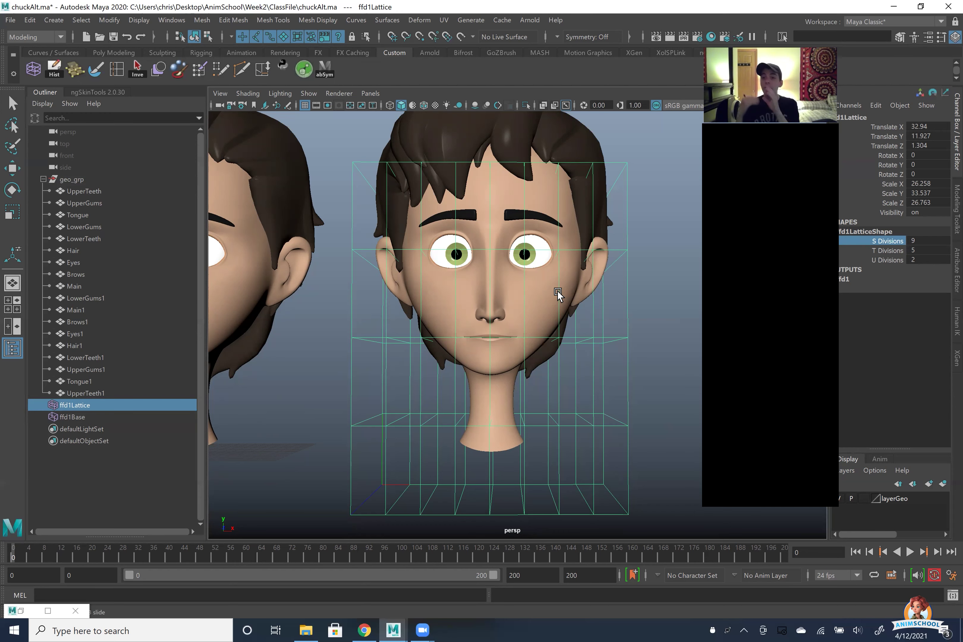
pyautogui.keyDown('alt'); pyautogui.moveTo(558, 291); pyautogui.dragTo(642, 338); pyautogui.keyUp('alt')
pyautogui.keyDown('alt'); pyautogui.moveTo(423, 317); pyautogui.dragTo(311, 351); pyautogui.keyUp('alt')
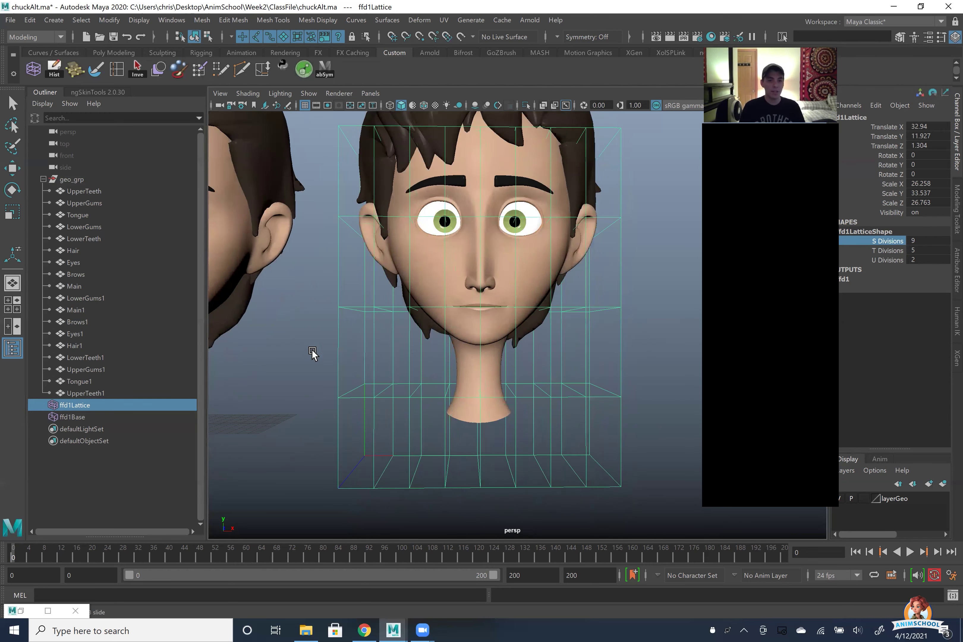
pyautogui.keyDown('shift'); pyautogui.click(120, 417); pyautogui.keyUp('shift')
pyautogui.press('r')
pyautogui.moveTo(486, 227); pyautogui.dragTo(472, 274)
pyautogui.scroll(5, 478, 262)
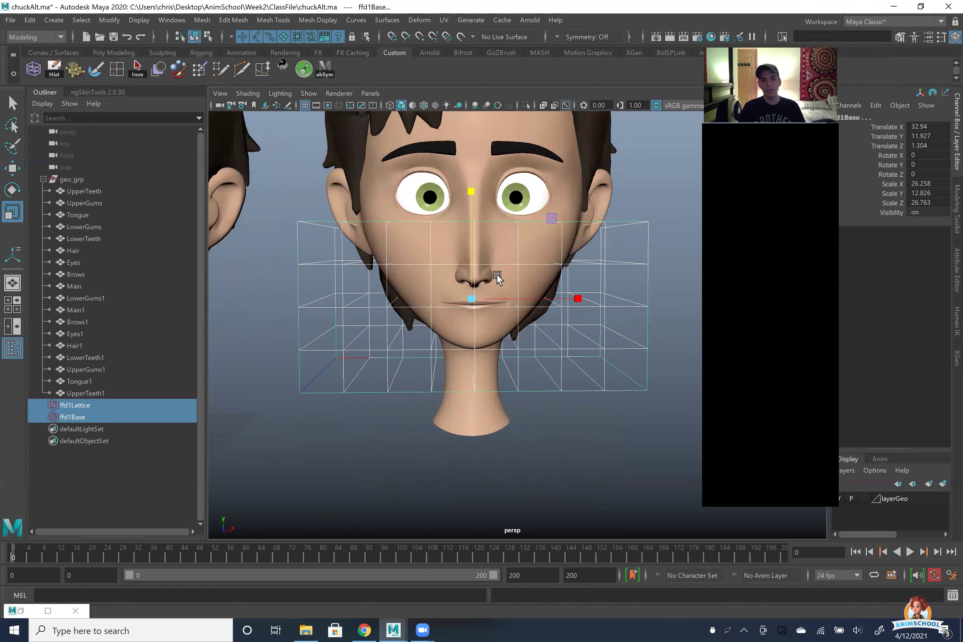
pyautogui.moveTo(578, 298); pyautogui.dragTo(516, 294)
pyautogui.scroll(5, 534, 303)
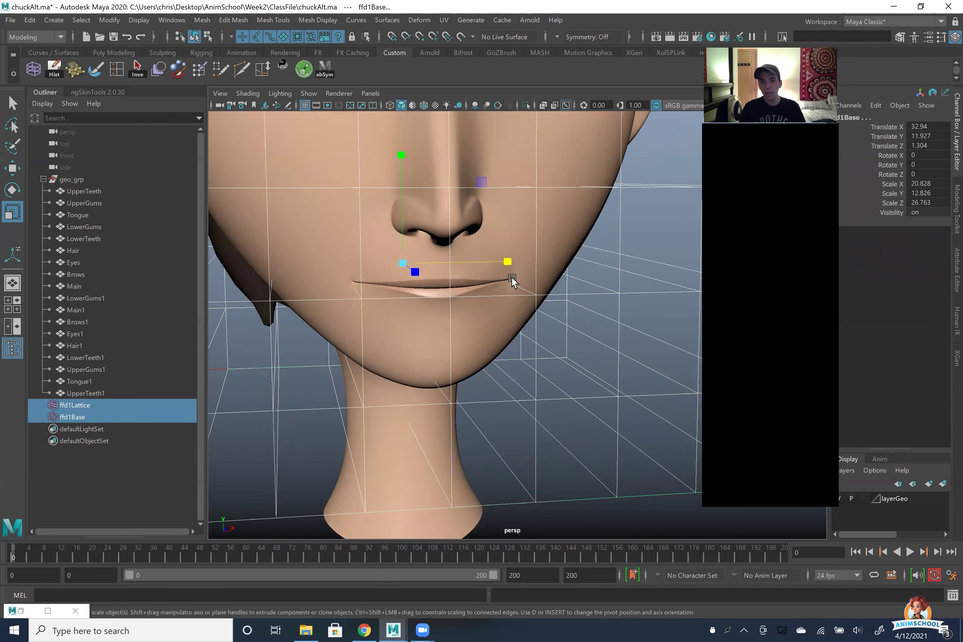
# Step: Raise the lattice and base to about 12.06 in Translate Y and enlarge their Scale Y to about 17.58
pyautogui.press('w')
pyautogui.keyDown('alt'); pyautogui.moveTo(444, 218); pyautogui.dragTo(490, 250); pyautogui.keyUp('alt')
pyautogui.keyDown('alt'); pyautogui.moveTo(490, 249); pyautogui.dragTo(473, 301, button='right'); pyautogui.keyUp('alt')
pyautogui.keyDown('alt'); pyautogui.moveTo(473, 301); pyautogui.dragTo(501, 313, button='middle'); pyautogui.keyUp('alt')
pyautogui.keyDown('alt'); pyautogui.moveTo(500, 313); pyautogui.dragTo(496, 310); pyautogui.keyUp('alt')
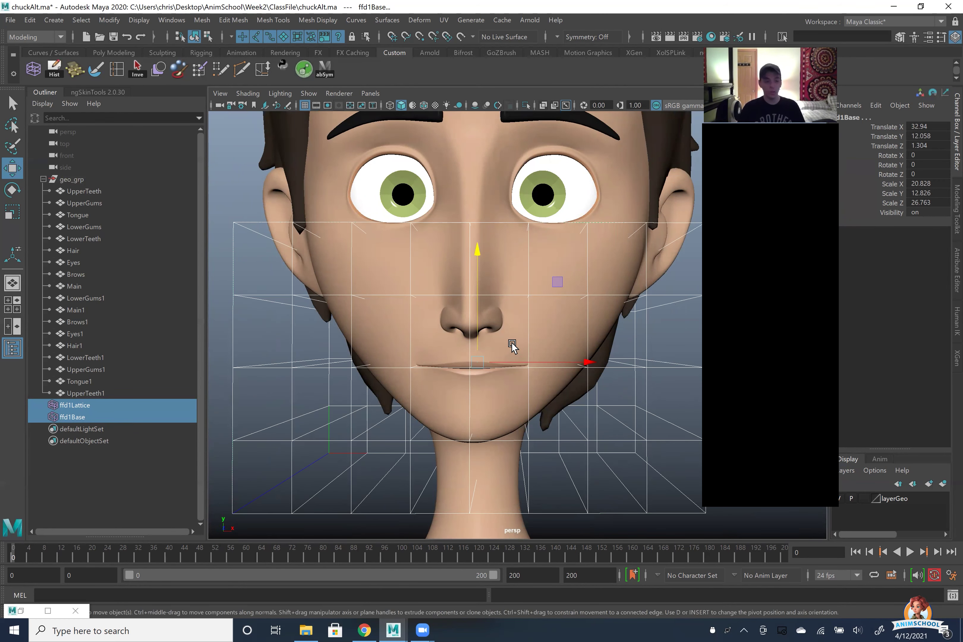
pyautogui.press('r')
pyautogui.moveTo(479, 257); pyautogui.dragTo(485, 246)
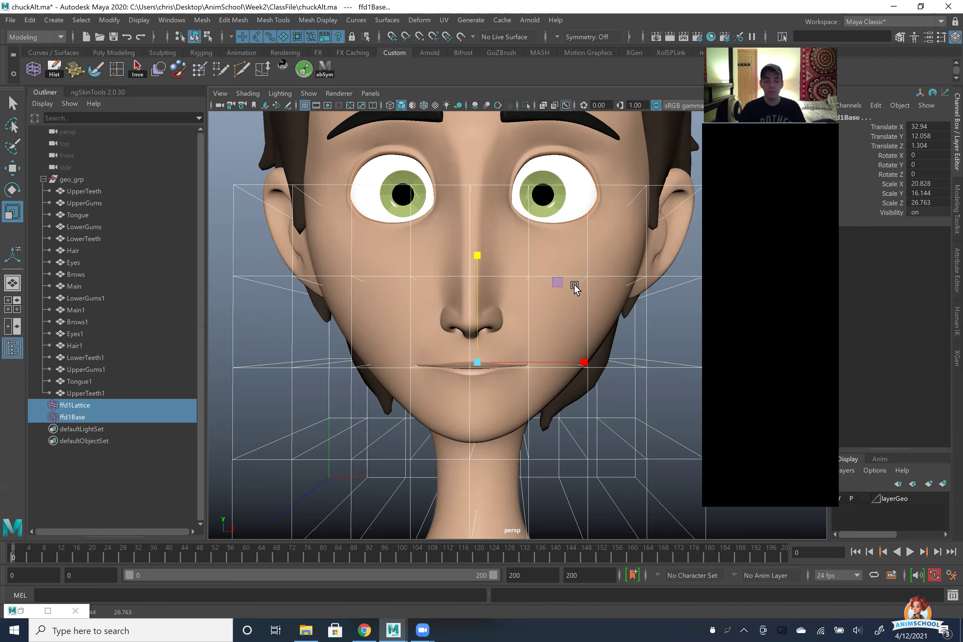
pyautogui.moveTo(482, 262); pyautogui.dragTo(482, 252)
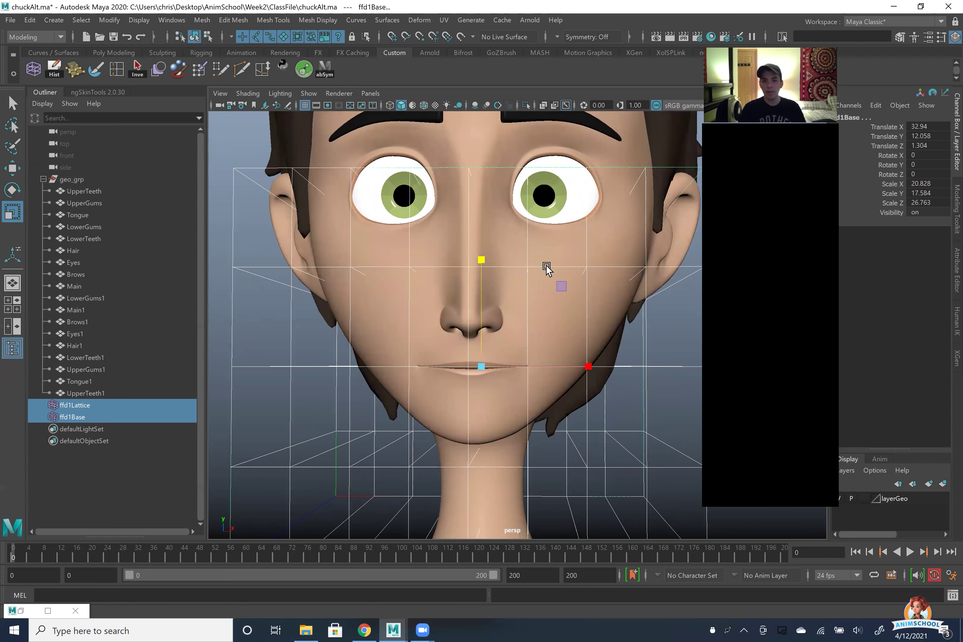
# Step: Set the T Divisions of the face lattice to 7 so that a row runs through the mouth
pyautogui.scroll(-4, 551, 269)
pyautogui.click(617, 376)
pyautogui.click(596, 332)
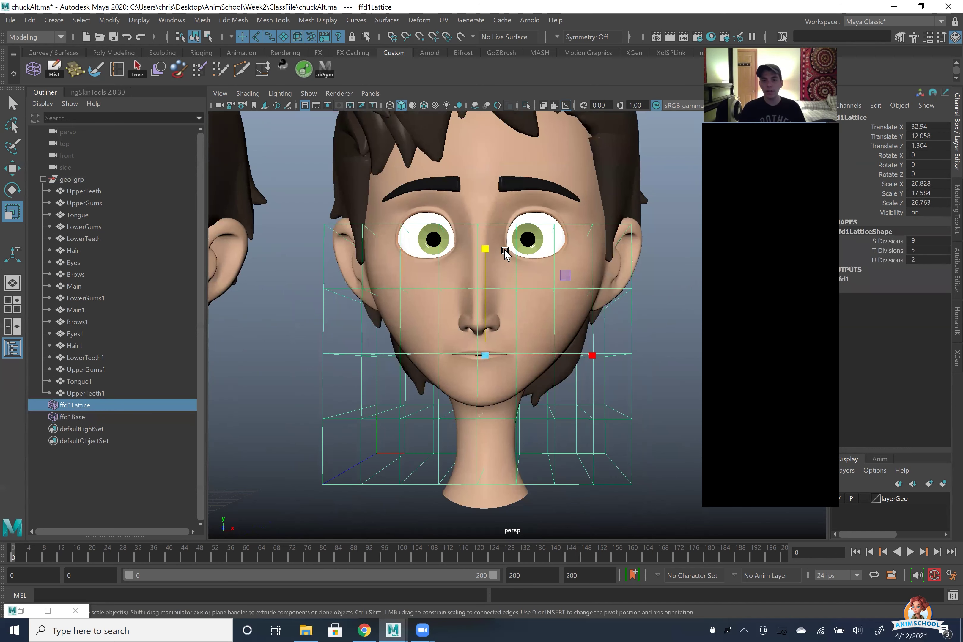
pyautogui.click(892, 251)
pyautogui.moveTo(597, 306); pyautogui.dragTo(630, 309, button='middle')
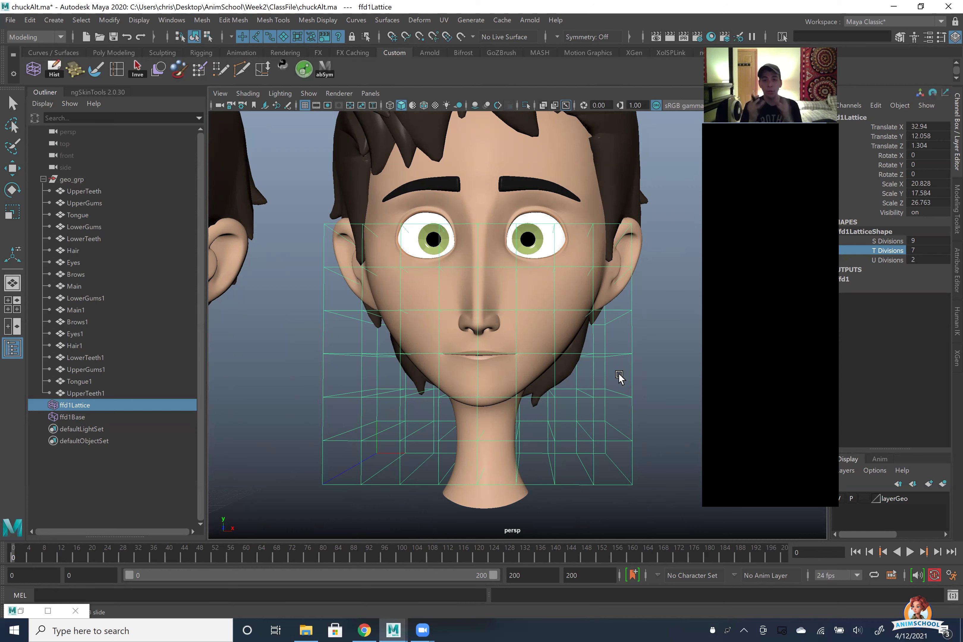
# Step: Set the U Divisions of the face lattice to 7 for more depth segments
pyautogui.keyDown('alt'); pyautogui.moveTo(619, 375); pyautogui.dragTo(606, 307); pyautogui.keyUp('alt')
pyautogui.keyDown('alt'); pyautogui.moveTo(646, 342); pyautogui.dragTo(527, 323); pyautogui.keyUp('alt')
pyautogui.keyDown('alt'); pyautogui.moveTo(527, 323); pyautogui.dragTo(547, 298, button='middle'); pyautogui.keyUp('alt')
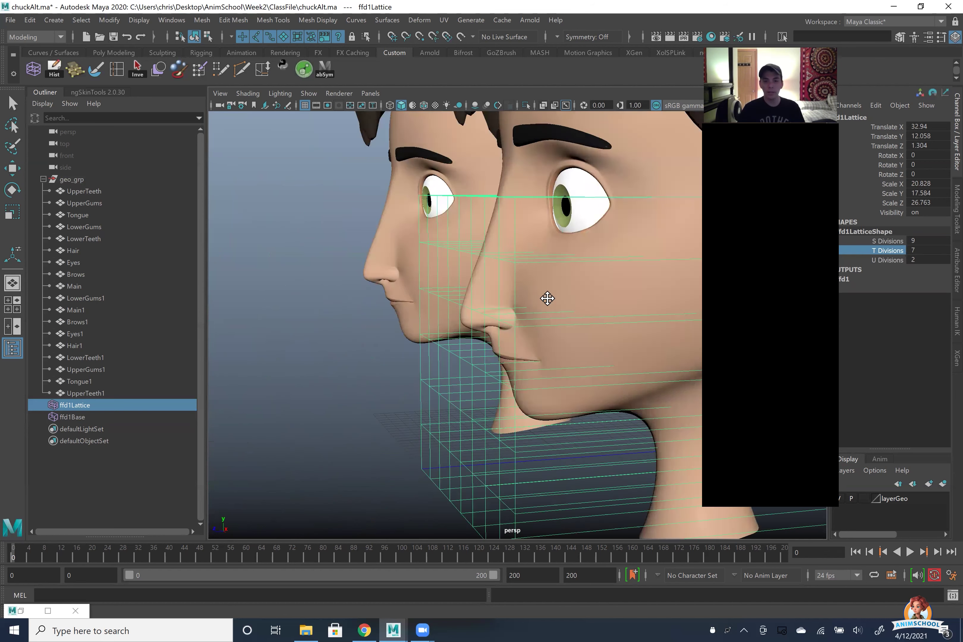
pyautogui.keyDown('alt'); pyautogui.moveTo(547, 298); pyautogui.dragTo(531, 348, button='right'); pyautogui.keyUp('alt')
pyautogui.moveTo(531, 349)
pyautogui.keyDown('alt'); pyautogui.mouseDown()
pyautogui.moveTo(517, 348)
pyautogui.moveTo(520, 338)
pyautogui.mouseUp(); pyautogui.keyUp('alt')
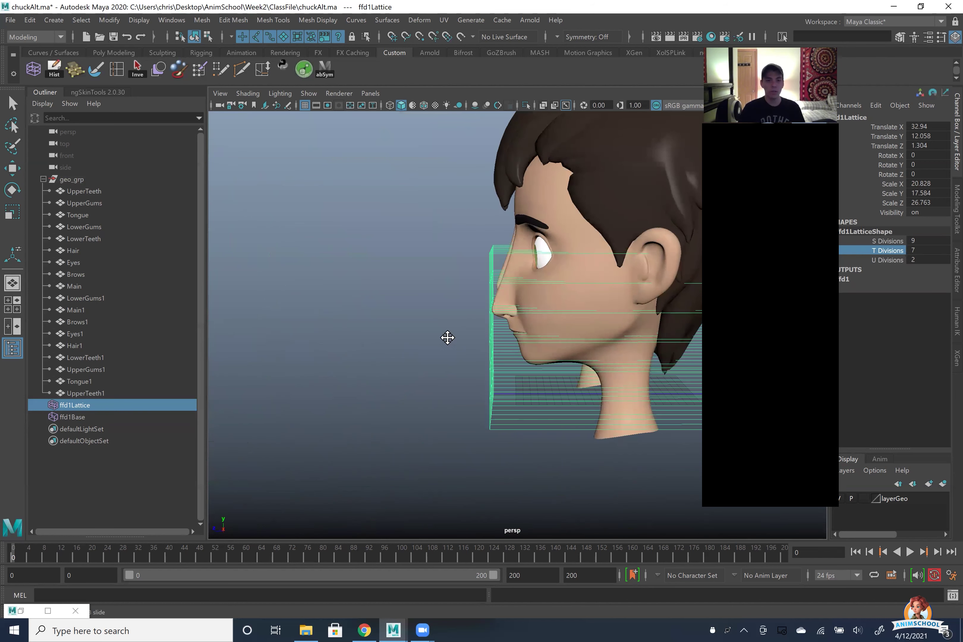
pyautogui.keyDown('alt'); pyautogui.moveTo(448, 337); pyautogui.dragTo(440, 336, button='middle'); pyautogui.keyUp('alt')
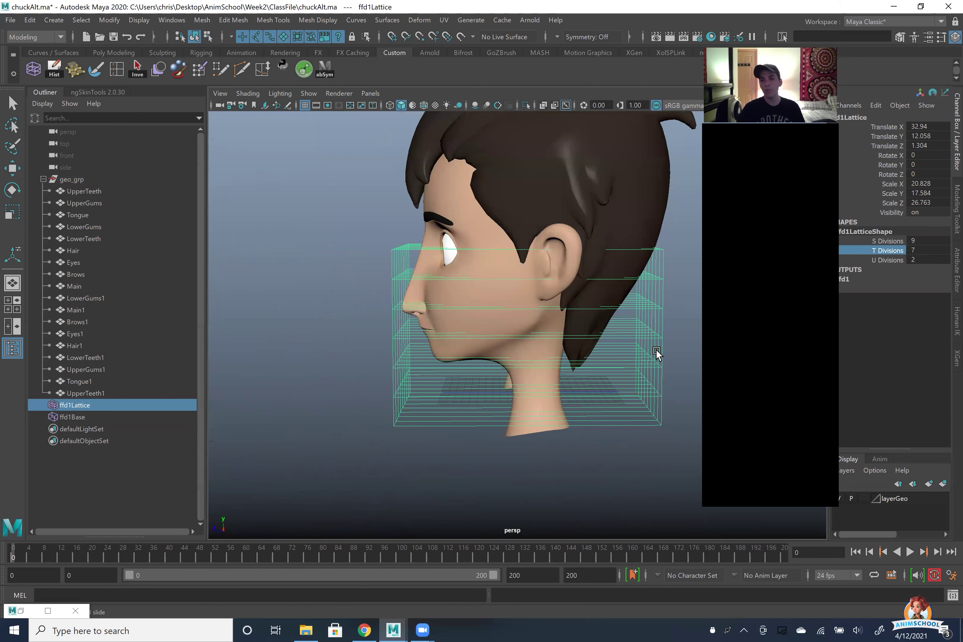
pyautogui.click(883, 260)
pyautogui.moveTo(598, 286); pyautogui.dragTo(583, 291, button='middle')
# Step: Move the lattice and its base forward along Z until the front face sits ahead of the nose
pyautogui.keyDown('alt'); pyautogui.moveTo(583, 291); pyautogui.dragTo(607, 286); pyautogui.keyUp('alt')
pyautogui.keyDown('alt'); pyautogui.moveTo(608, 286); pyautogui.dragTo(646, 268, button='middle'); pyautogui.keyUp('alt')
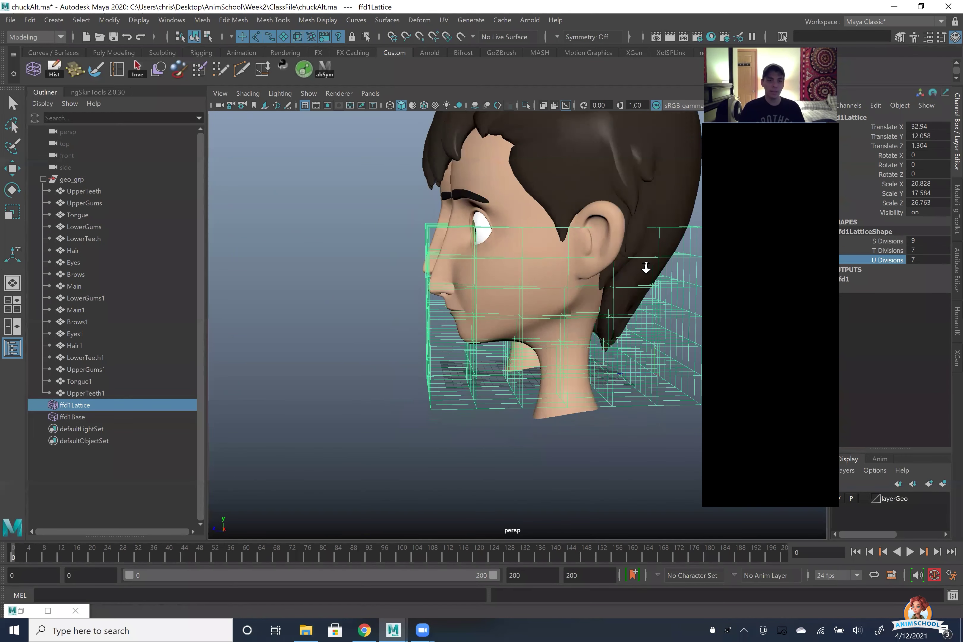
pyautogui.keyDown('alt'); pyautogui.moveTo(646, 268); pyautogui.dragTo(653, 265, button='right'); pyautogui.keyUp('alt')
pyautogui.keyDown('shift'); pyautogui.click(104, 414); pyautogui.keyUp('shift')
pyautogui.press('w')
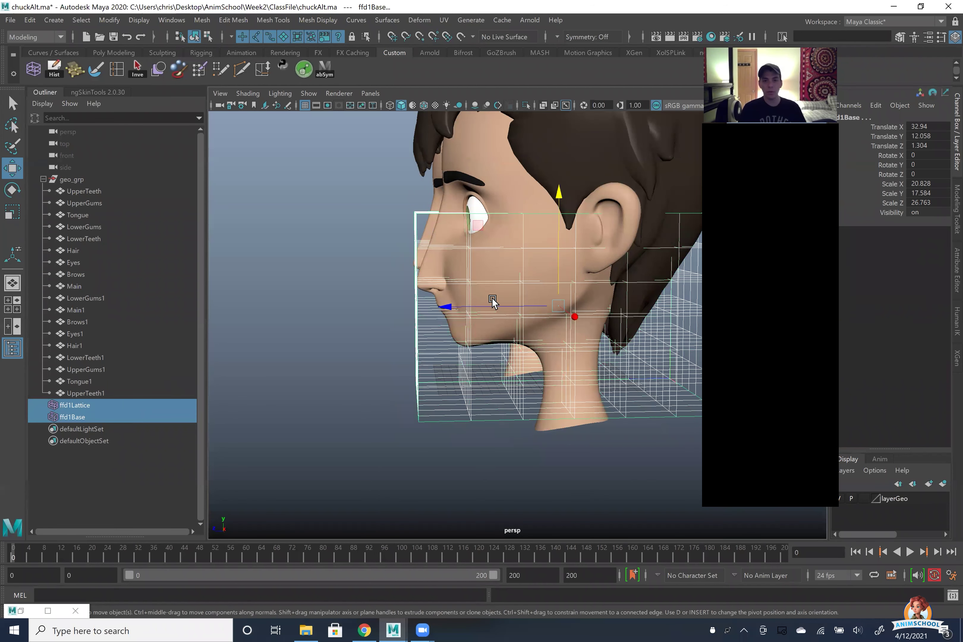
pyautogui.keyDown('alt'); pyautogui.moveTo(492, 298); pyautogui.dragTo(511, 302, button='right'); pyautogui.keyUp('alt')
pyautogui.moveTo(510, 297); pyautogui.dragTo(531, 314)
pyautogui.moveTo(407, 258); pyautogui.dragTo(444, 251)
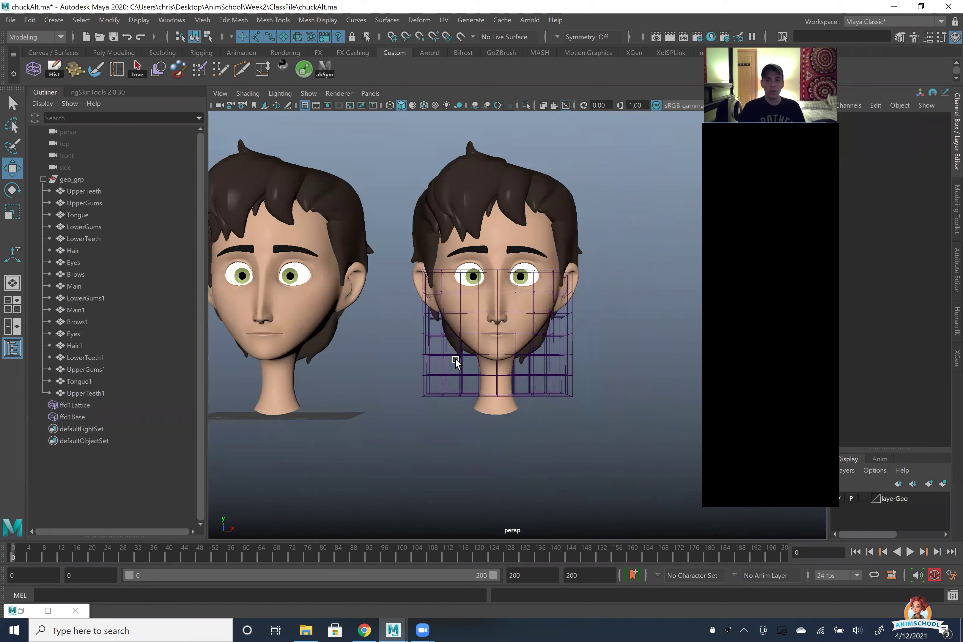
# Step: Duplicate all meshes of the original head and place the copy on the far side of the lattice head
pyautogui.keyDown('alt'); pyautogui.moveTo(455, 359); pyautogui.dragTo(508, 387, button='middle'); pyautogui.keyUp('alt')
pyautogui.moveTo(507, 386); pyautogui.dragTo(294, 167)
pyautogui.keyDown('alt'); pyautogui.moveTo(596, 344); pyautogui.dragTo(492, 350, button='right'); pyautogui.keyUp('alt')
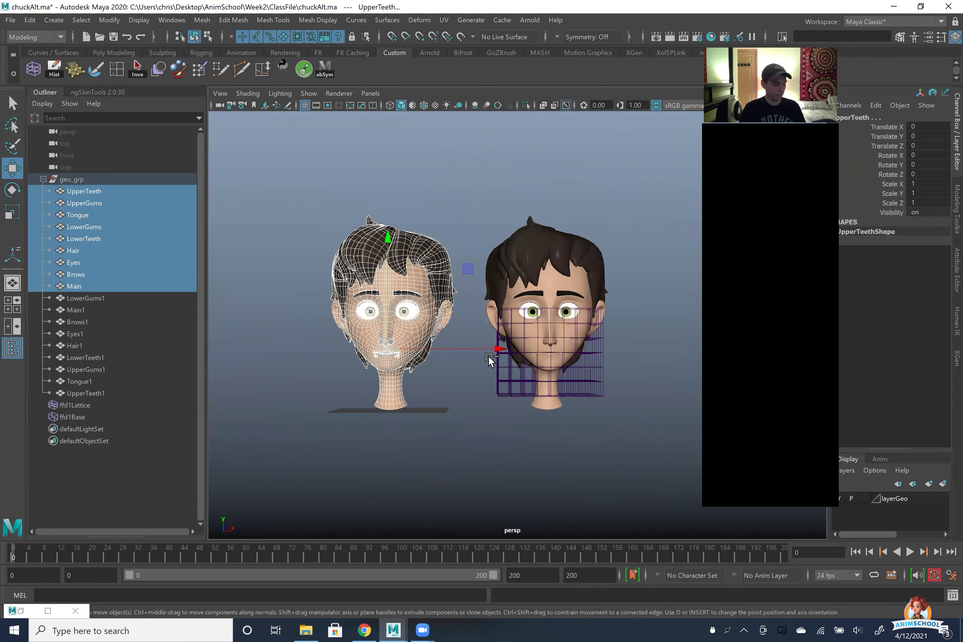
pyautogui.hotkey('ctrl', 'd')
pyautogui.moveTo(552, 350); pyautogui.dragTo(700, 348, button='middle')
pyautogui.moveTo(701, 348); pyautogui.dragTo(784, 348)
pyautogui.keyDown('alt'); pyautogui.moveTo(622, 385); pyautogui.dragTo(692, 394, button='right'); pyautogui.keyUp('alt')
pyautogui.keyDown('alt'); pyautogui.moveTo(691, 393); pyautogui.dragTo(546, 395, button='middle'); pyautogui.keyUp('alt')
pyautogui.click(546, 398)
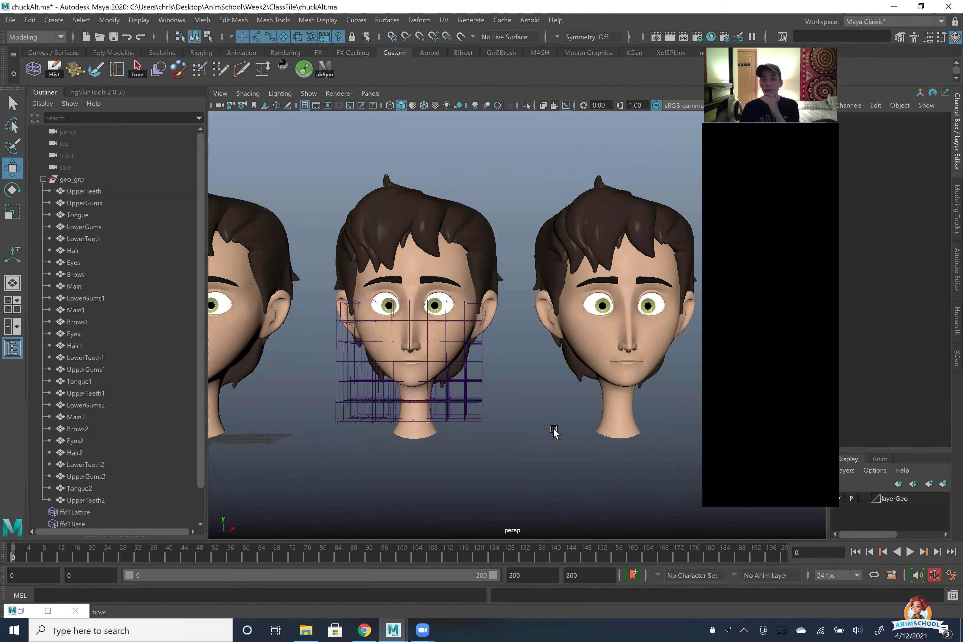
# Step: Select the lattice point at one mouth corner and raise it to pull that corner into a smile
pyautogui.click(480, 362)
pyautogui.scroll(5, 512, 282)
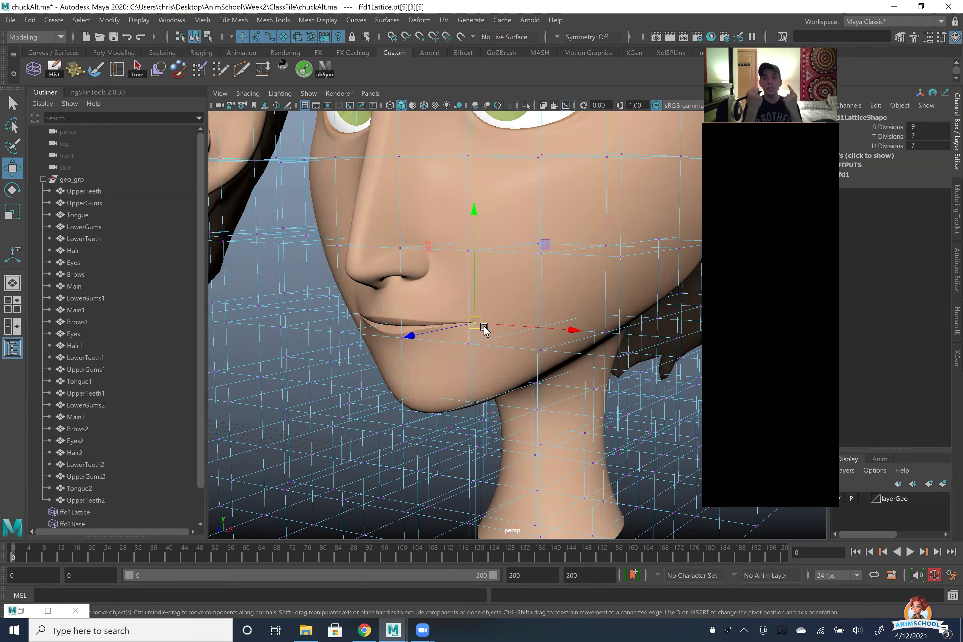
pyautogui.keyDown('alt'); pyautogui.moveTo(484, 365); pyautogui.dragTo(402, 337); pyautogui.keyUp('alt')
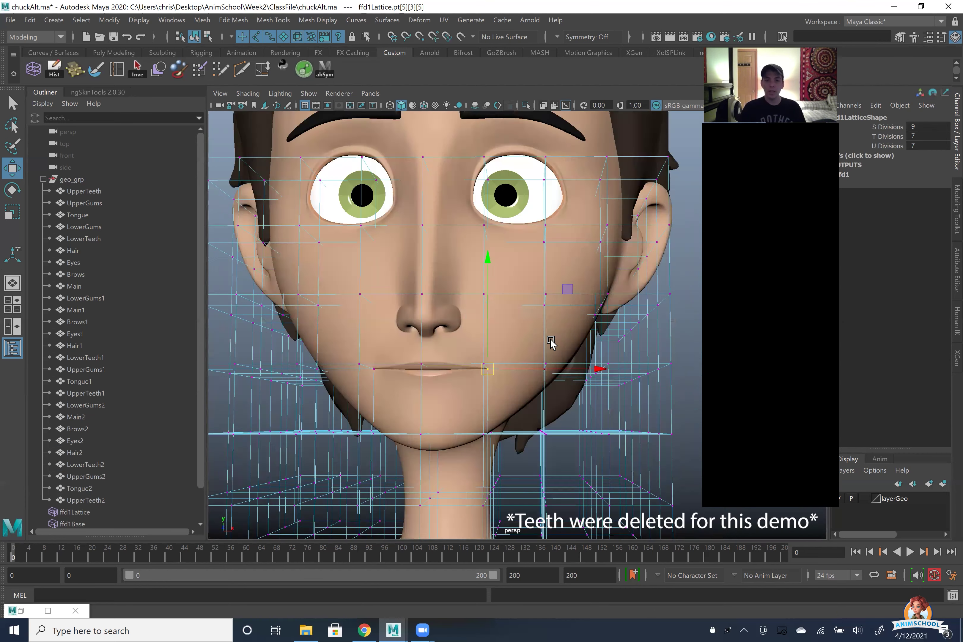
pyautogui.scroll(4, 493, 290)
pyautogui.moveTo(478, 279); pyautogui.dragTo(472, 235)
pyautogui.moveTo(479, 290); pyautogui.dragTo(475, 302)
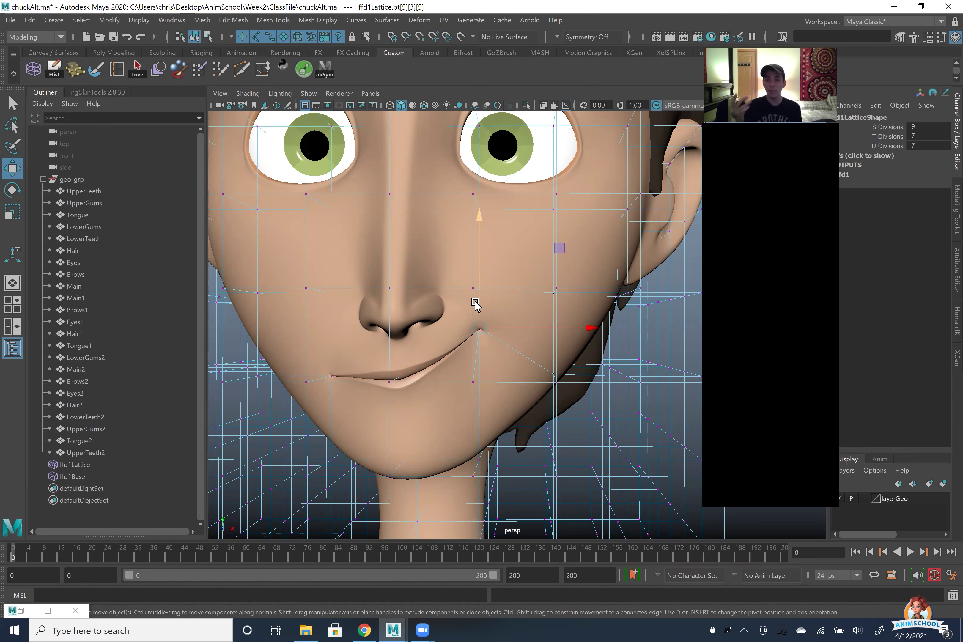
# Step: Select the lattice point just in front of the raised mouth corner and move it upward to refine the smile
pyautogui.keyDown('alt'); pyautogui.moveTo(516, 352); pyautogui.dragTo(490, 326); pyautogui.keyUp('alt')
pyautogui.moveTo(491, 327); pyautogui.dragTo(422, 273)
pyautogui.keyDown('alt'); pyautogui.moveTo(552, 368); pyautogui.dragTo(518, 366); pyautogui.keyUp('alt')
pyautogui.keyDown('alt'); pyautogui.moveTo(482, 327); pyautogui.dragTo(452, 287); pyautogui.keyUp('alt')
pyautogui.moveTo(373, 235); pyautogui.dragTo(378, 179)
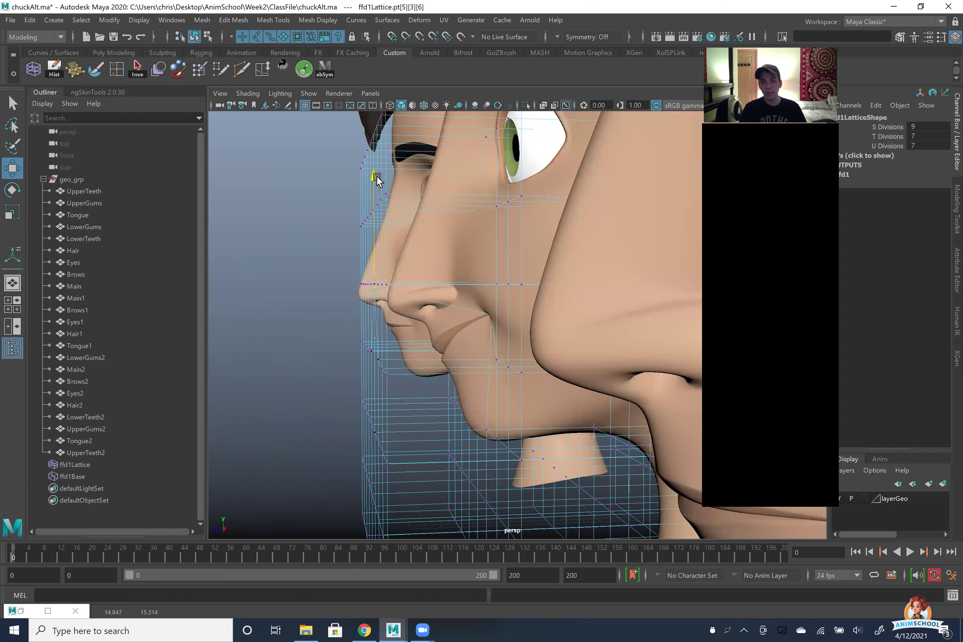
pyautogui.hotkey('ctrl', 'z')
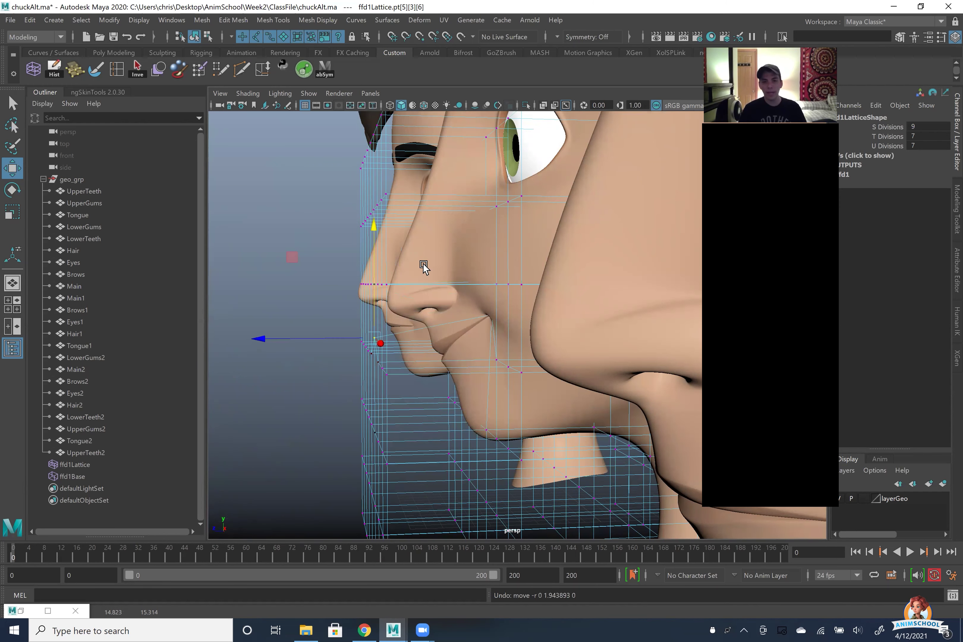
pyautogui.moveTo(375, 227); pyautogui.dragTo(496, 248)
pyautogui.press('f')
pyautogui.scroll(-3, 457, 340)
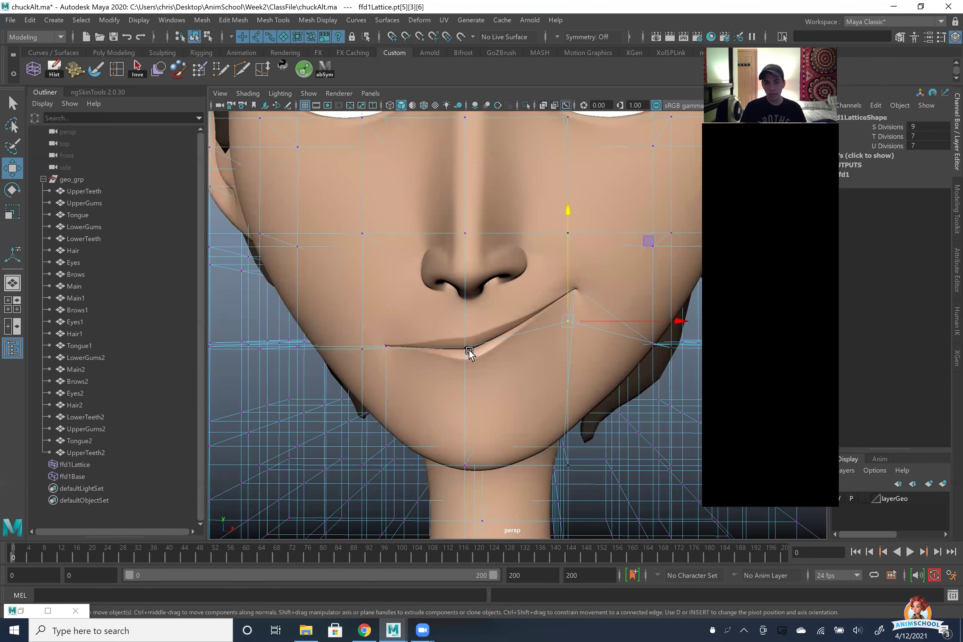
# Step: Select the lattice points behind and in front of the lips beside the mouth's center and raise them slightly
pyautogui.keyDown('alt'); pyautogui.moveTo(561, 308); pyautogui.dragTo(505, 335); pyautogui.keyUp('alt')
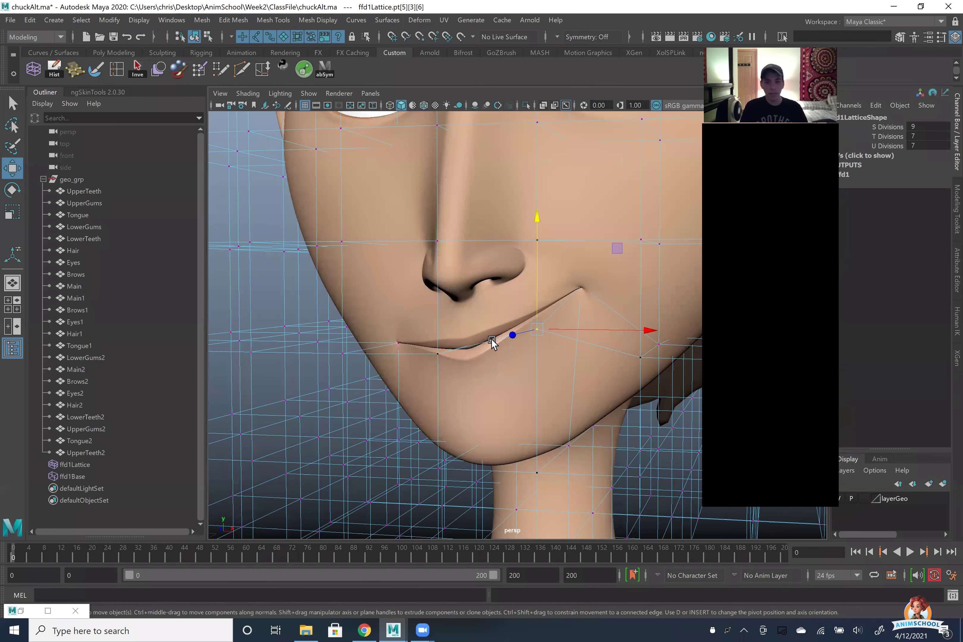
pyautogui.press('4')
pyautogui.click(482, 341)
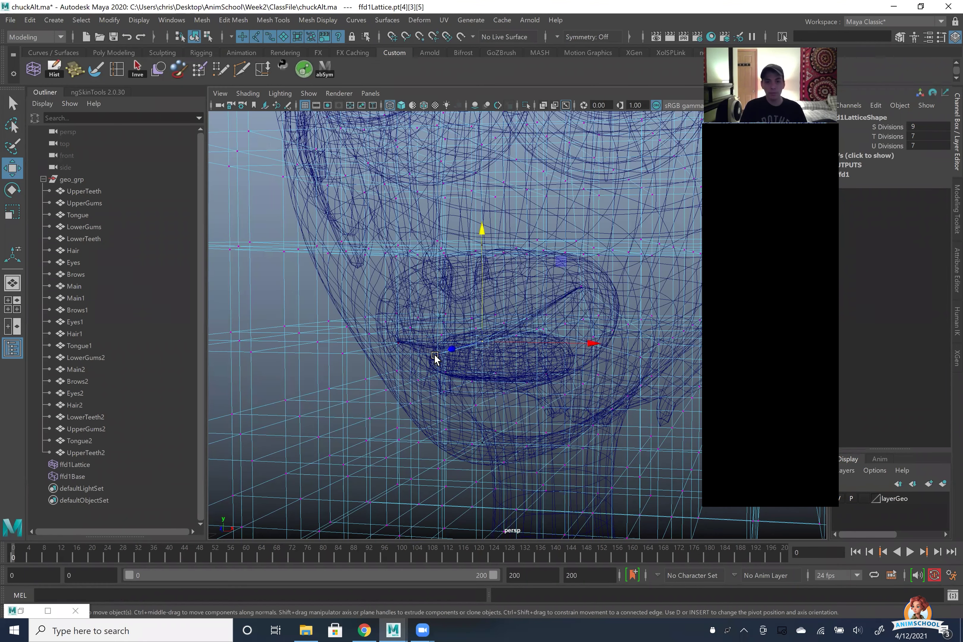
pyautogui.keyDown('shift'); pyautogui.click(472, 358); pyautogui.keyUp('shift')
pyautogui.press('5')
pyautogui.moveTo(468, 230)
pyautogui.mouseDown()
pyautogui.moveTo(464, 215)
pyautogui.moveTo(470, 226)
pyautogui.mouseUp()
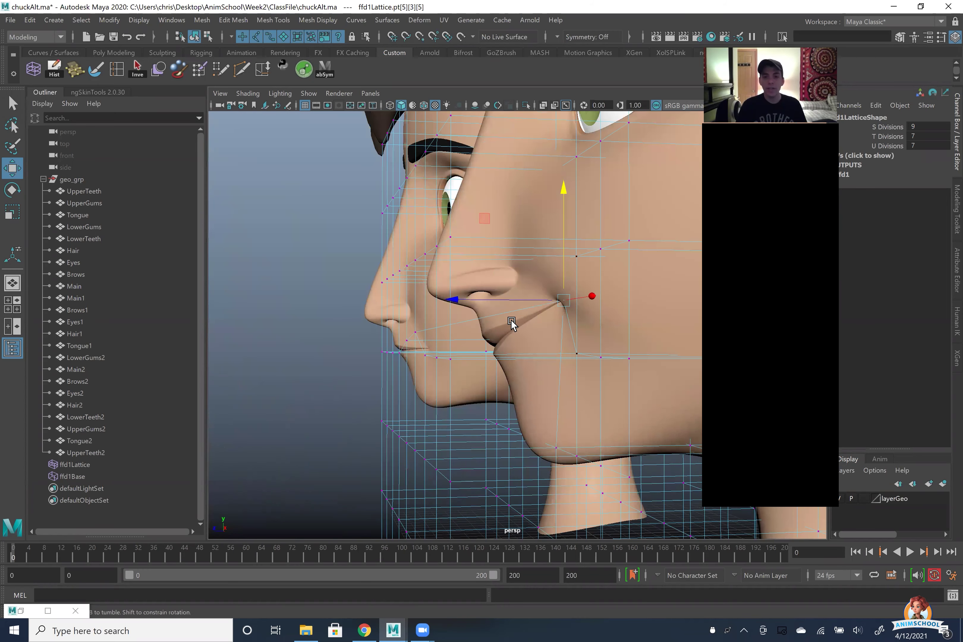
# Step: Scrub the ffd1 lattice's Envelope to compare the sculpted smile with the neutral mouth
pyautogui.keyDown('alt'); pyautogui.moveTo(511, 322); pyautogui.dragTo(846, 176); pyautogui.keyUp('alt')
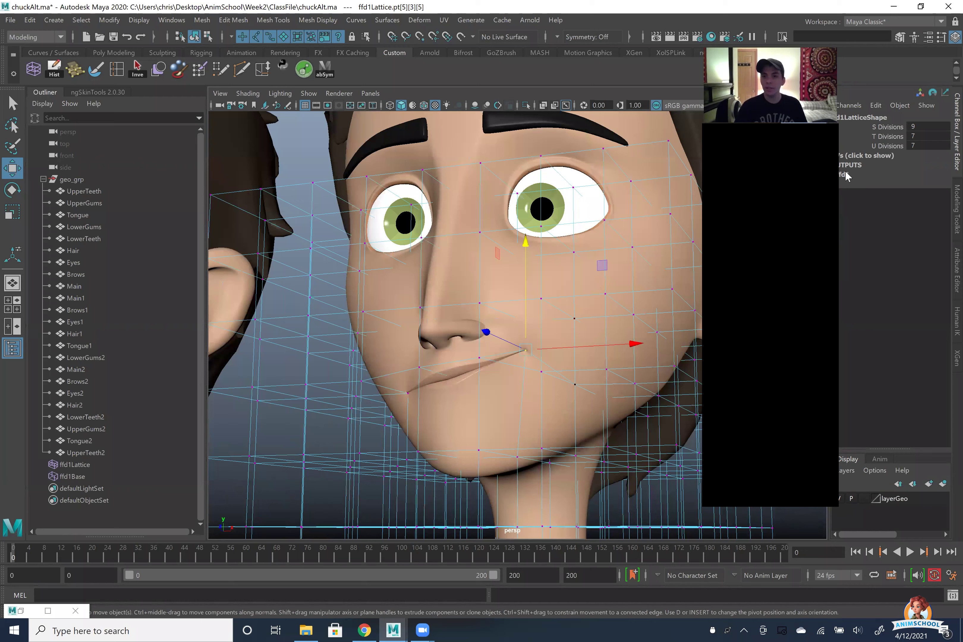
pyautogui.click(850, 174)
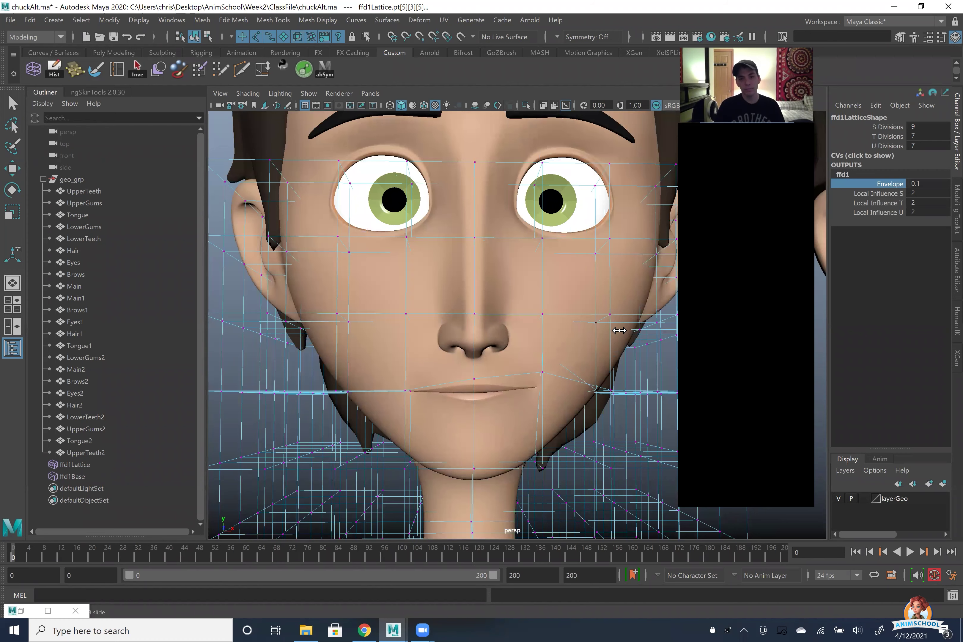
pyautogui.moveTo(615, 331)
pyautogui.mouseDown(button='middle')
pyautogui.moveTo(624, 329)
pyautogui.moveTo(614, 331)
pyautogui.mouseUp(button='middle')
pyautogui.keyDown('alt'); pyautogui.moveTo(613, 330); pyautogui.dragTo(587, 322); pyautogui.keyUp('alt')
pyautogui.keyDown('alt'); pyautogui.moveTo(587, 322); pyautogui.dragTo(525, 299, button='middle'); pyautogui.keyUp('alt')
# Step: Show the wireframe over the shaded meshes and examine the smile's deformation with the ffd1 Envelope at 1
pyautogui.keyDown('alt'); pyautogui.moveTo(488, 311); pyautogui.dragTo(495, 303); pyautogui.keyUp('alt')
pyautogui.click(424, 105)
pyautogui.moveTo(478, 265); pyautogui.dragTo(480, 276, button='middle')
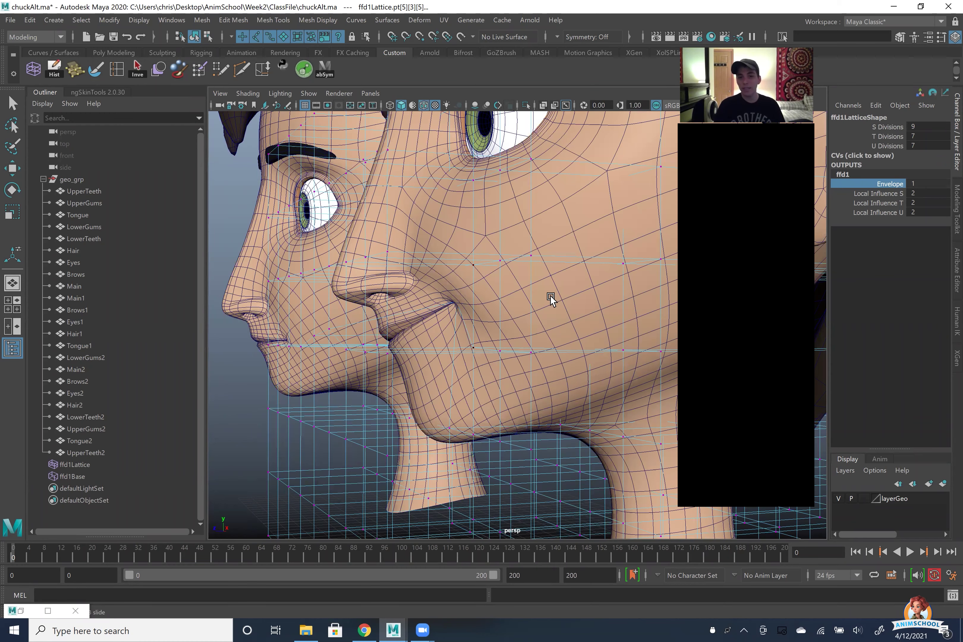
pyautogui.scroll(2, 471, 316)
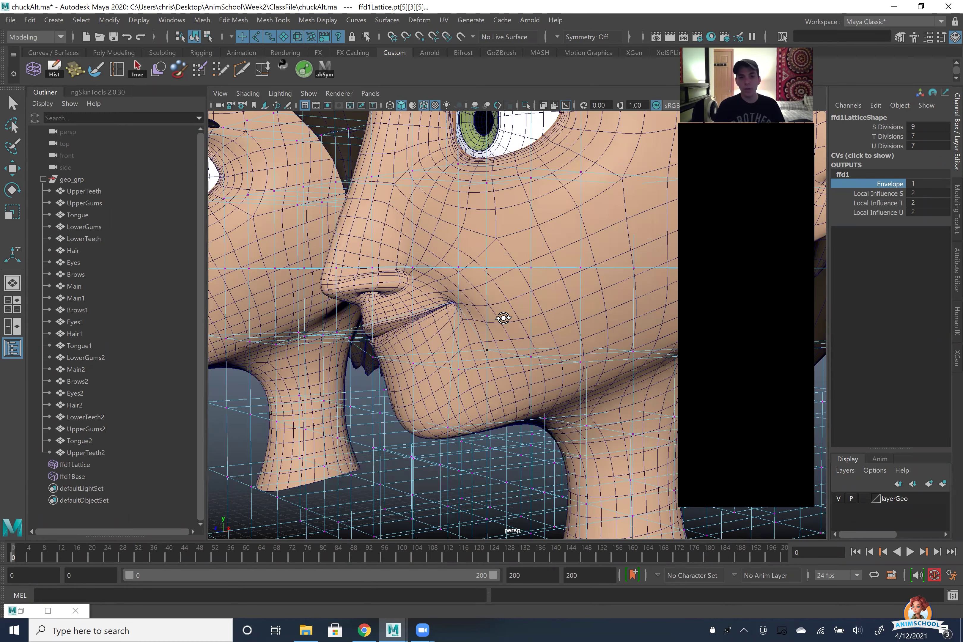
pyautogui.keyDown('alt'); pyautogui.moveTo(501, 314); pyautogui.dragTo(517, 269); pyautogui.keyUp('alt')
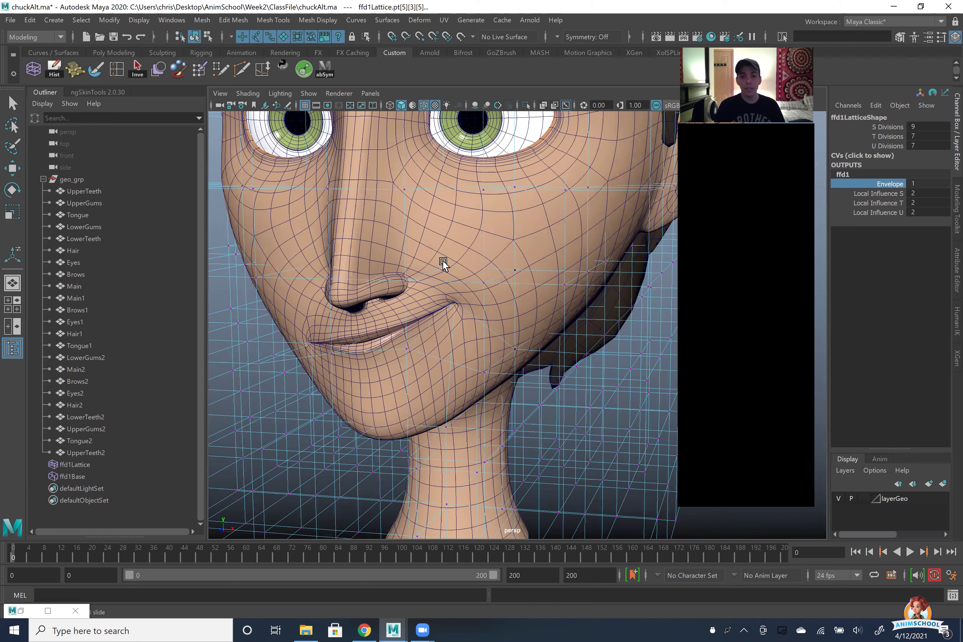
# Step: Select the cheek lattice points outside the raised mouth corner, adjust their position, and undo the last change
pyautogui.press('w')
pyautogui.click(495, 282)
pyautogui.keyDown('alt'); pyautogui.moveTo(495, 282); pyautogui.dragTo(513, 253); pyautogui.keyUp('alt')
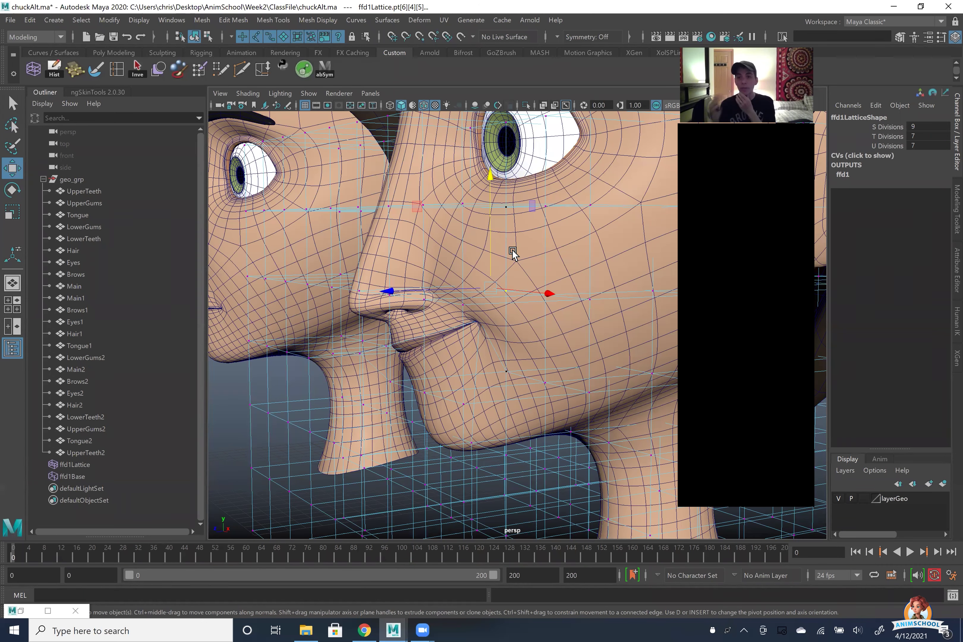
pyautogui.keyDown('alt'); pyautogui.moveTo(499, 273); pyautogui.dragTo(505, 215); pyautogui.keyUp('alt')
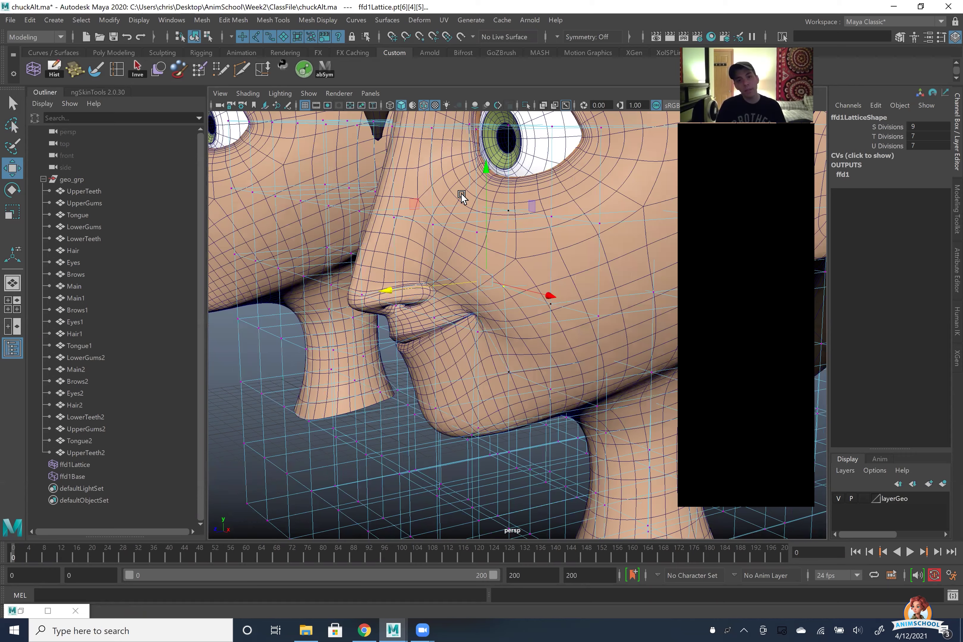
pyautogui.hotkey('ctrl', 'z')
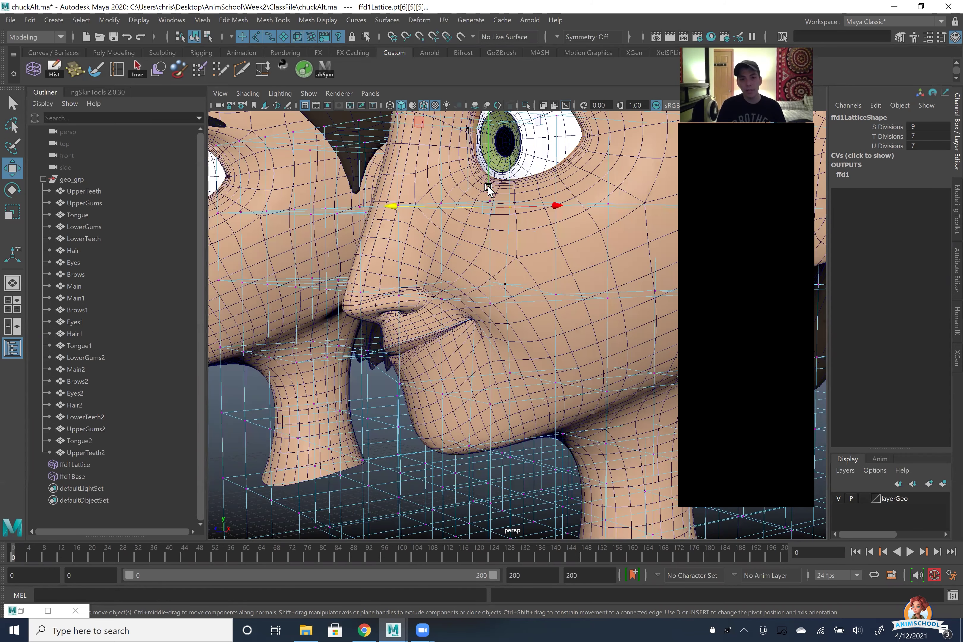
# Step: Try to move the upper cheek lattice points below the eye along Z, then undo that move
pyautogui.moveTo(468, 207); pyautogui.dragTo(465, 204)
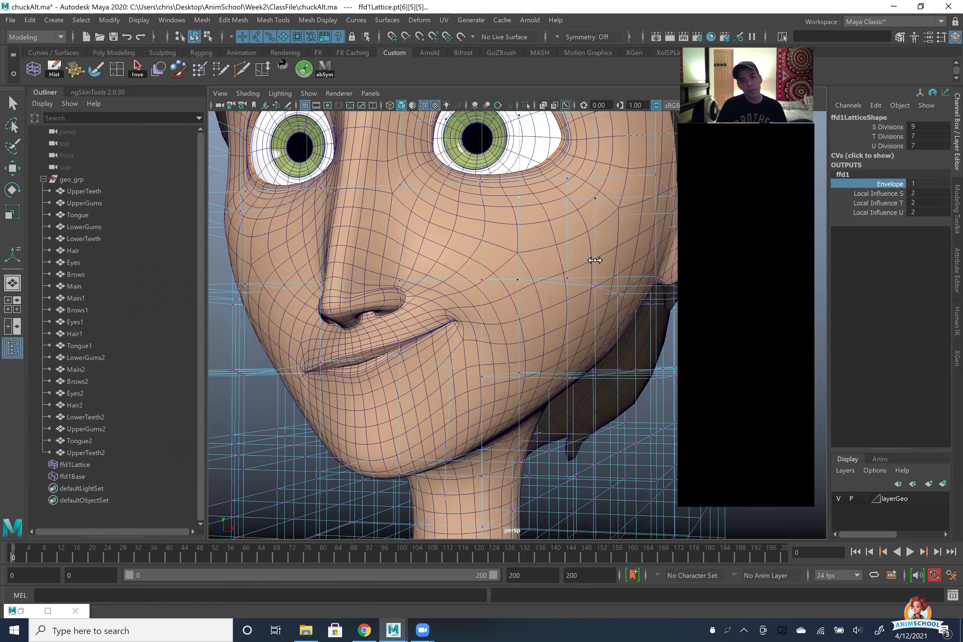
pyautogui.keyDown('alt'); pyautogui.moveTo(476, 190); pyautogui.dragTo(472, 182); pyautogui.keyUp('alt')
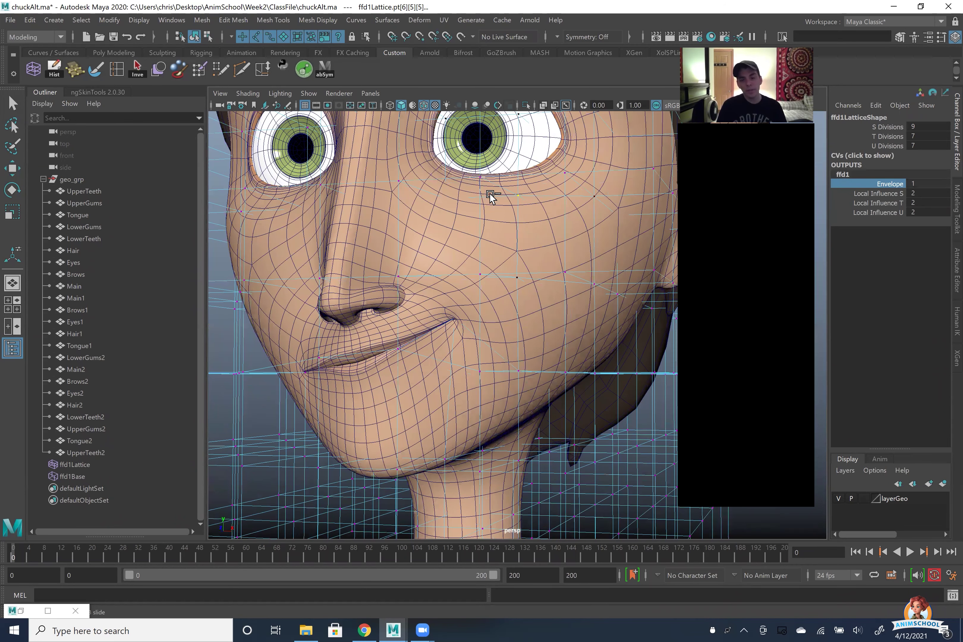
pyautogui.hotkey('ctrl', 'z')
pyautogui.hotkey('ctrl', 'z')
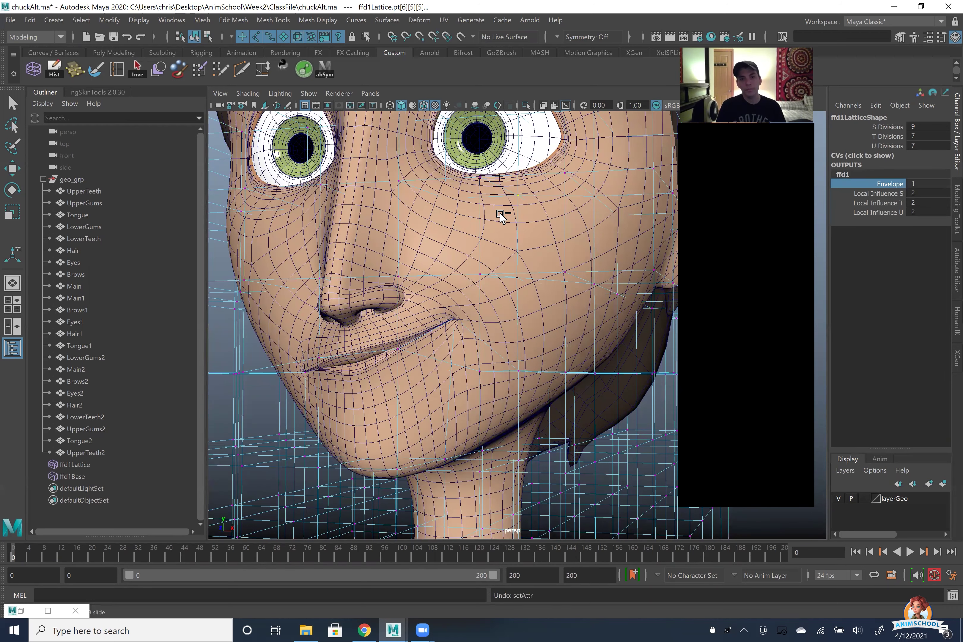
pyautogui.hotkey('ctrl', 'z')
# Step: Readjust the upper cheek lattice points below the eye on the smiling side
pyautogui.press('w')
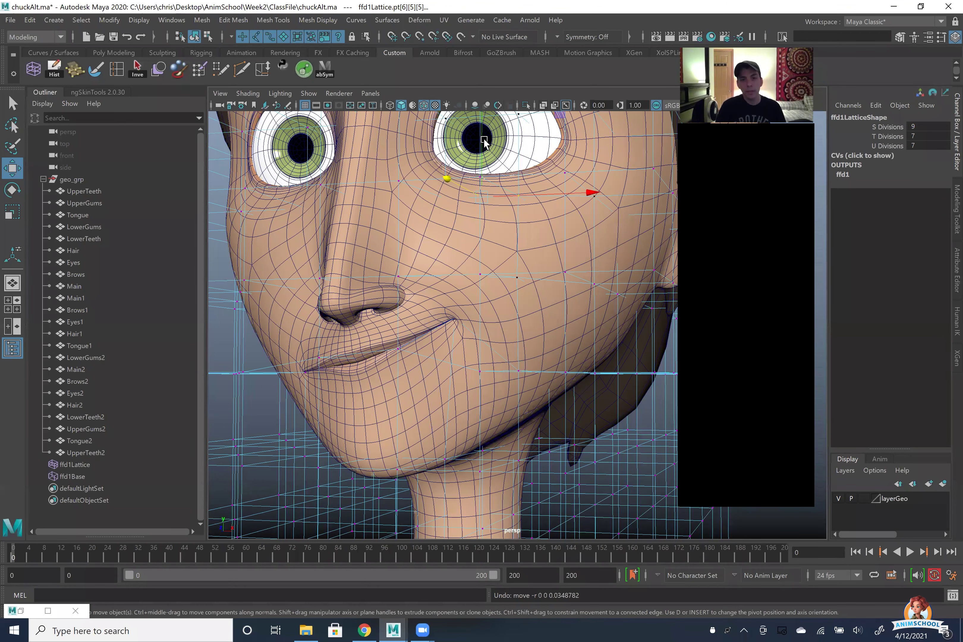
pyautogui.moveTo(482, 140); pyautogui.dragTo(482, 144)
pyautogui.keyDown('alt'); pyautogui.moveTo(460, 188); pyautogui.dragTo(436, 194); pyautogui.keyUp('alt')
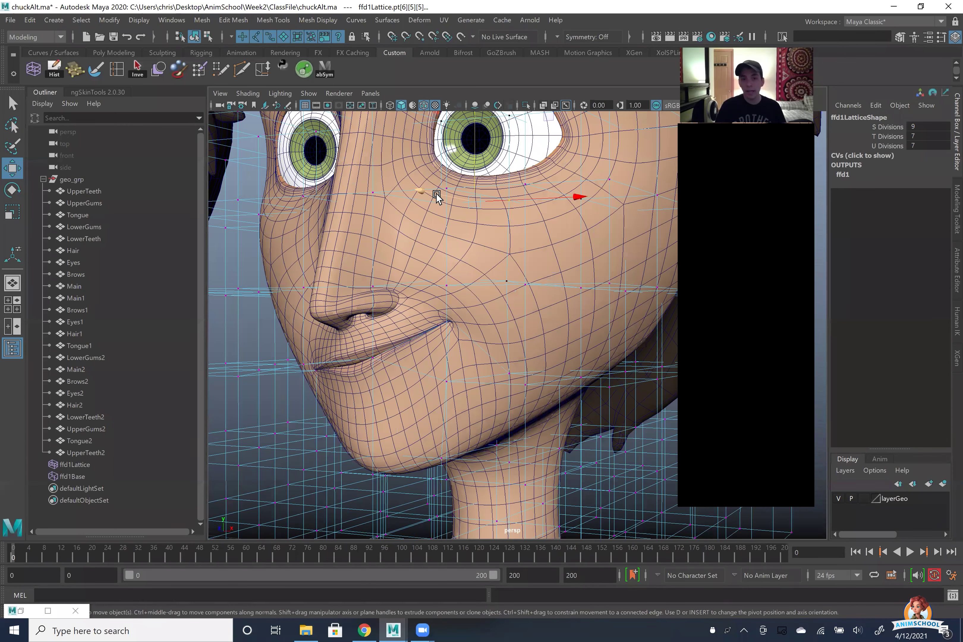
pyautogui.click(434, 194)
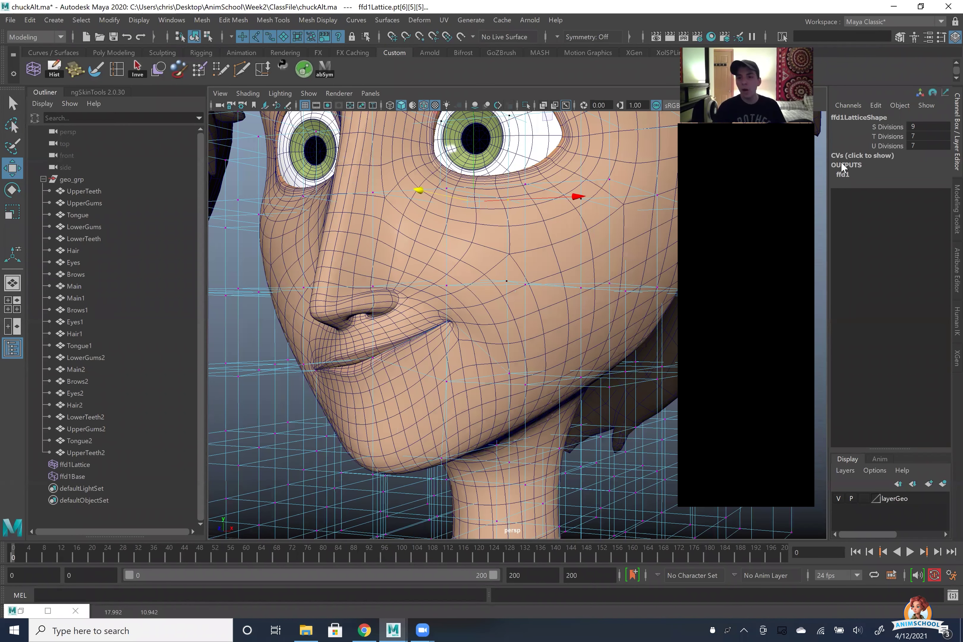
# Step: Scrub the ffd1 Envelope and examine the cheek and smile from the side and front
pyautogui.click(843, 174)
pyautogui.moveTo(597, 273); pyautogui.dragTo(604, 272, button='middle')
pyautogui.keyDown('alt'); pyautogui.moveTo(610, 272); pyautogui.dragTo(569, 273); pyautogui.keyUp('alt')
pyautogui.moveTo(569, 272)
pyautogui.mouseDown(button='middle')
pyautogui.moveTo(560, 269)
pyautogui.moveTo(555, 282)
pyautogui.mouseUp(button='middle')
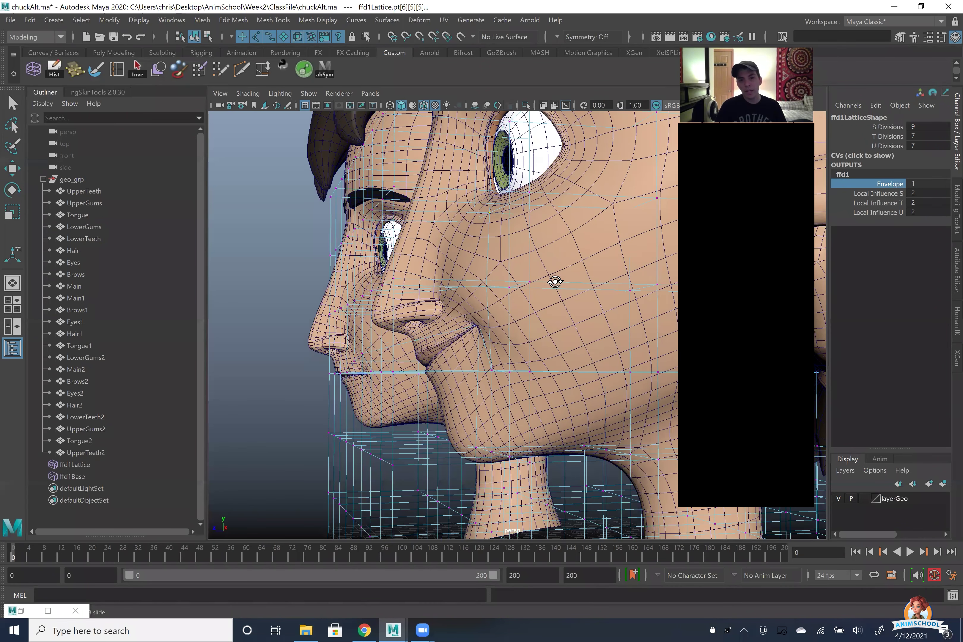
pyautogui.keyDown('alt'); pyautogui.moveTo(581, 285); pyautogui.dragTo(499, 294); pyautogui.keyUp('alt')
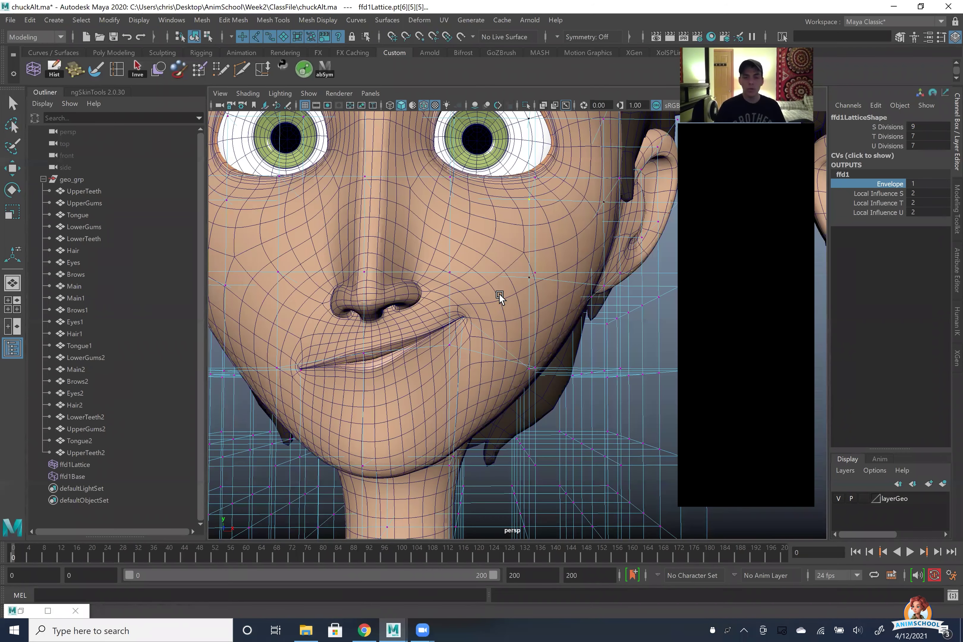
pyautogui.keyDown('alt'); pyautogui.moveTo(500, 294); pyautogui.dragTo(433, 271, button='right'); pyautogui.keyUp('alt')
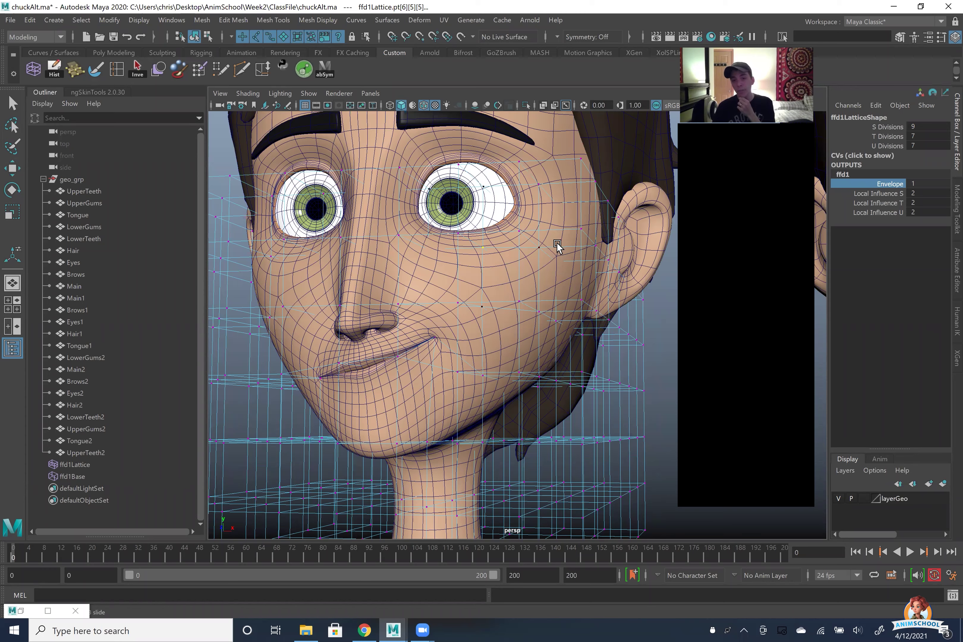
# Step: Return the lattice to point editing and adjust the outer cheek points in front of the ear on the smiling side
pyautogui.click(564, 274)
pyautogui.click(633, 342)
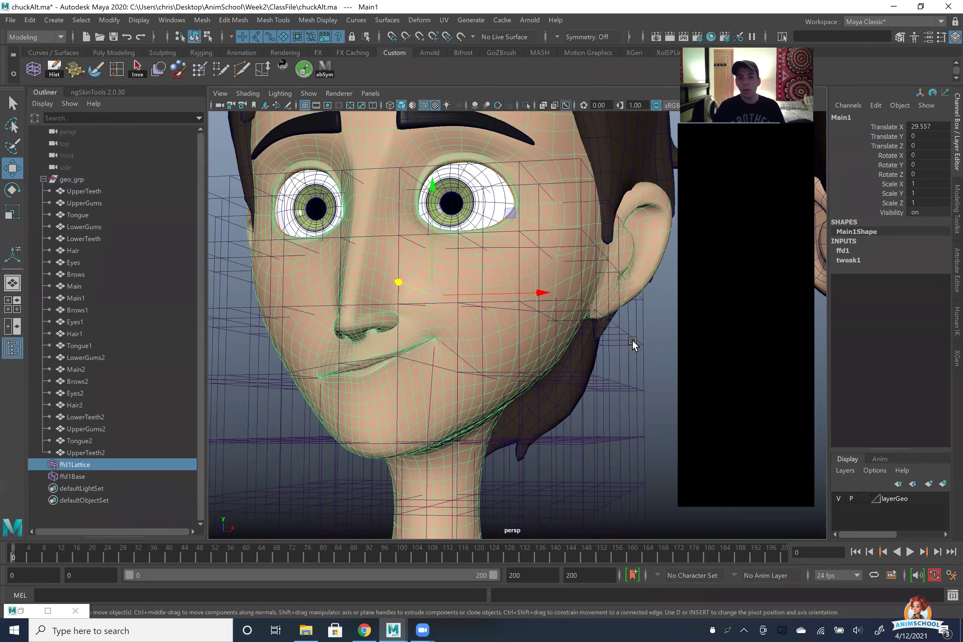
pyautogui.moveTo(630, 334); pyautogui.dragTo(574, 340, button='right')
pyautogui.keyDown('alt'); pyautogui.moveTo(577, 342); pyautogui.dragTo(500, 244); pyautogui.keyUp('alt')
pyautogui.click(570, 332)
pyautogui.keyDown('shift'); pyautogui.click(509, 284); pyautogui.keyUp('shift')
pyautogui.moveTo(500, 244); pyautogui.dragTo(539, 289)
pyautogui.click(461, 257)
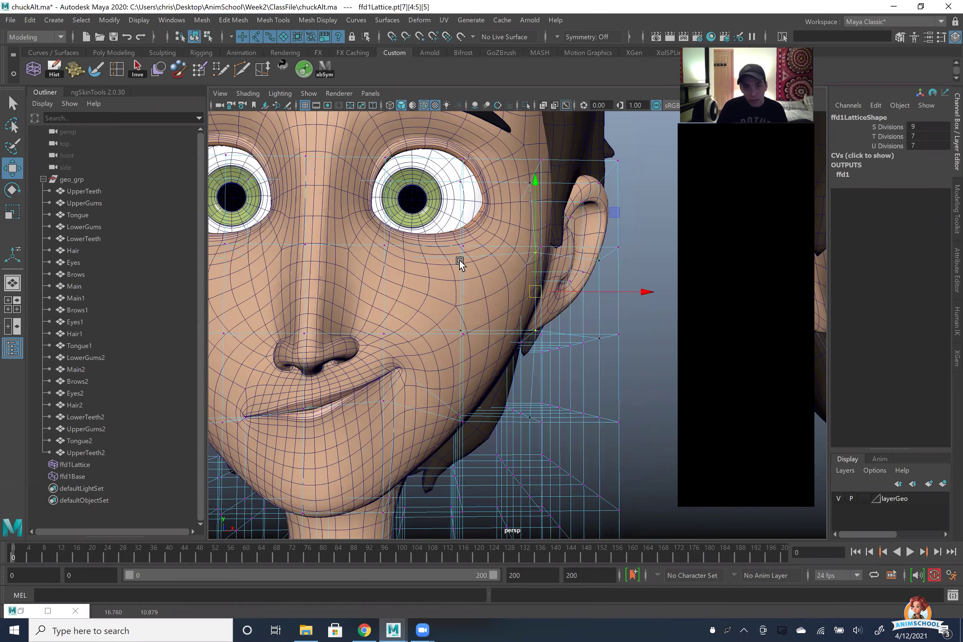
pyautogui.keyDown('alt'); pyautogui.moveTo(465, 328); pyautogui.dragTo(508, 348); pyautogui.keyUp('alt')
pyautogui.click(524, 322)
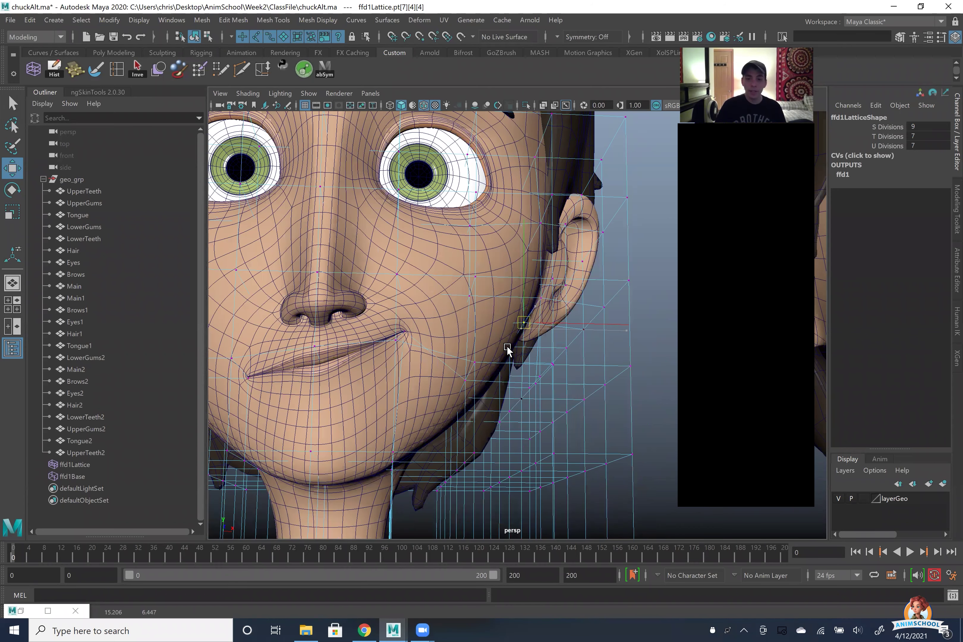
pyautogui.keyDown('alt'); pyautogui.moveTo(474, 403); pyautogui.dragTo(476, 403); pyautogui.keyUp('alt')
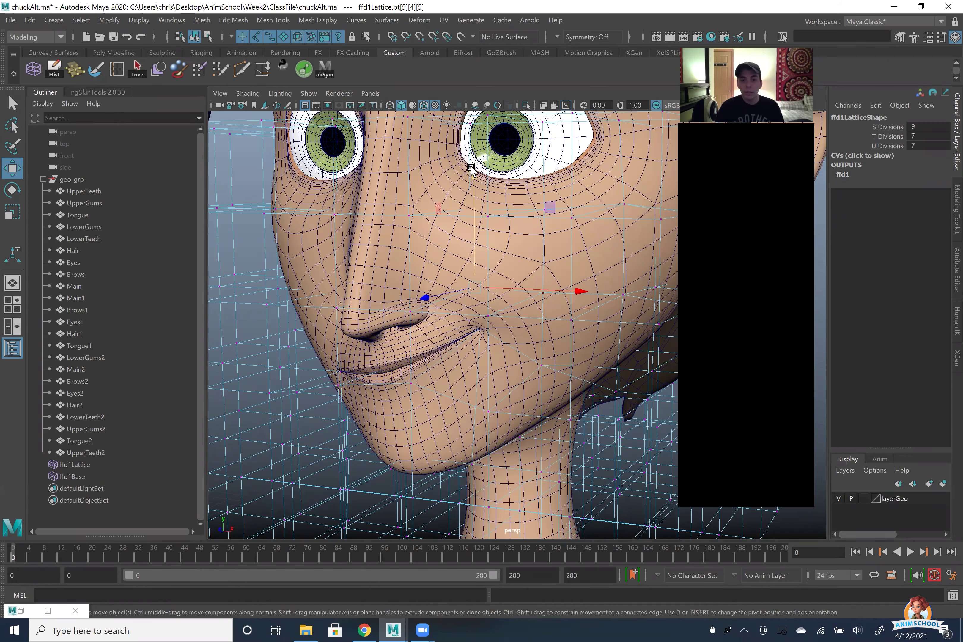
# Step: Raise the lattice point above the smiling mouth corner slightly and add work on the neighbouring point in front of it
pyautogui.moveTo(470, 170); pyautogui.dragTo(469, 165)
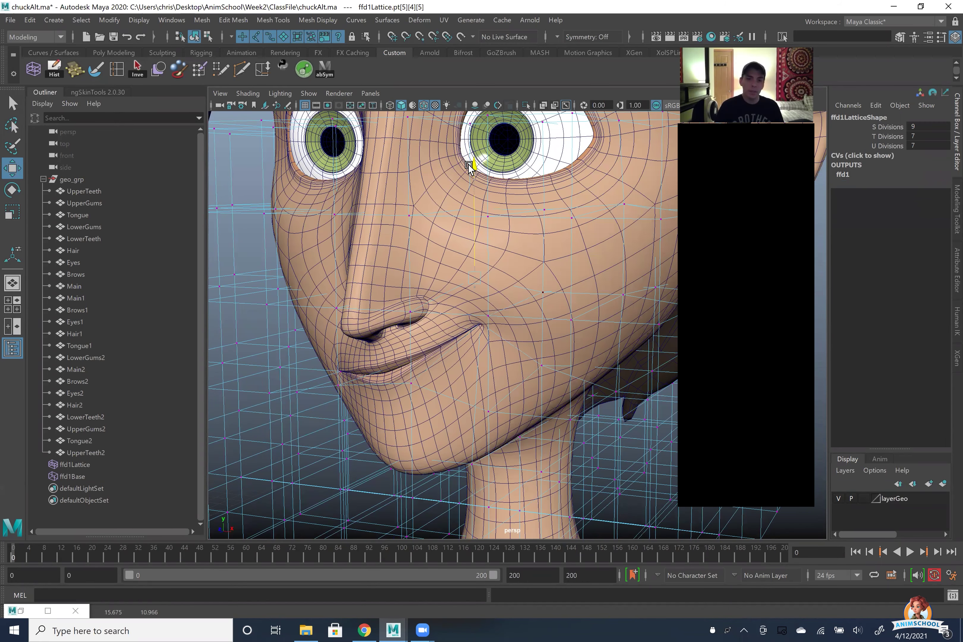
pyautogui.keyDown('alt'); pyautogui.moveTo(501, 234); pyautogui.dragTo(489, 123); pyautogui.keyUp('alt')
pyautogui.click(489, 270)
# Step: Scrub the ffd1 Envelope and examine the whole smiling head from several angles beside the neutral heads
pyautogui.keyDown('alt'); pyautogui.moveTo(452, 295); pyautogui.dragTo(491, 336); pyautogui.keyUp('alt')
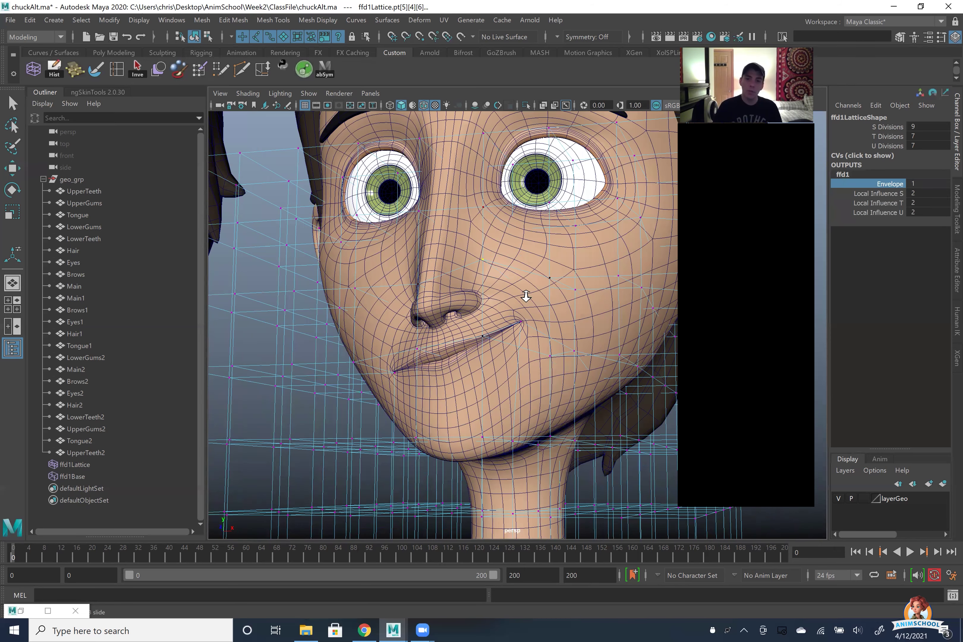
pyautogui.keyDown('alt'); pyautogui.moveTo(527, 296); pyautogui.dragTo(541, 270); pyautogui.keyUp('alt')
pyautogui.keyDown('alt'); pyautogui.moveTo(540, 318); pyautogui.dragTo(549, 328); pyautogui.keyUp('alt')
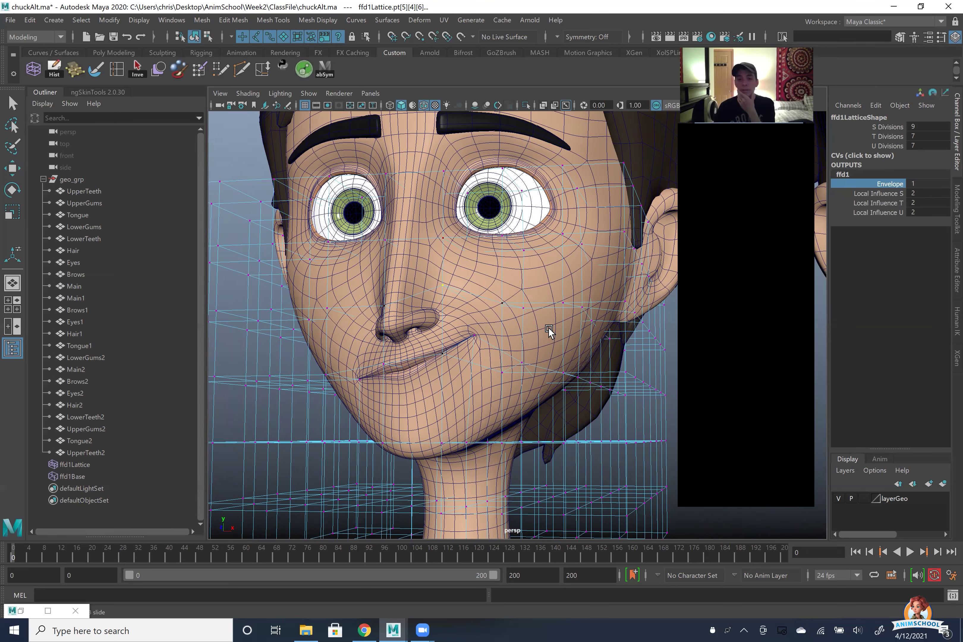
pyautogui.moveTo(533, 280); pyautogui.dragTo(544, 334, button='middle')
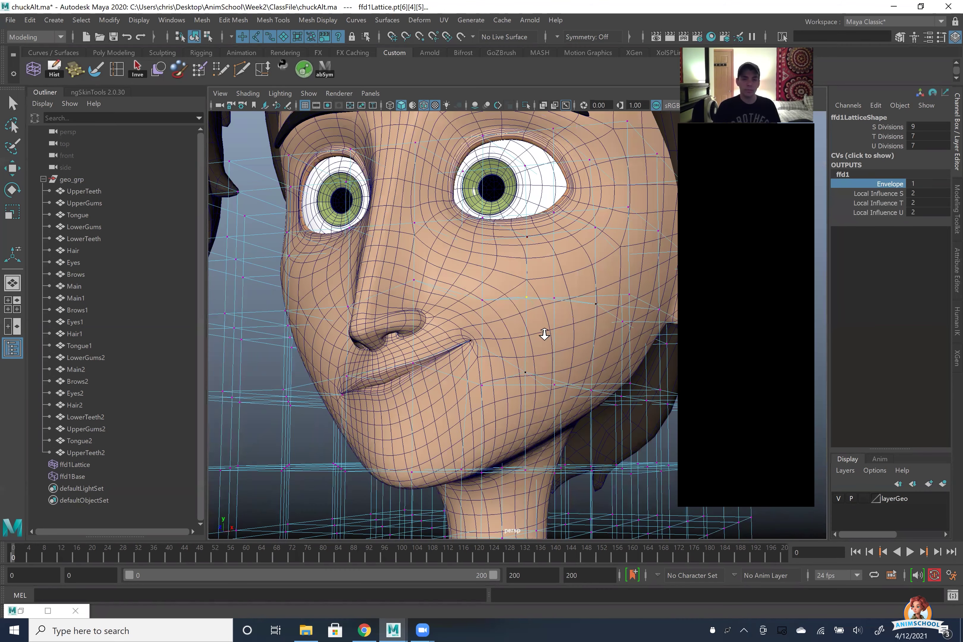
pyautogui.scroll(-5, 464, 317)
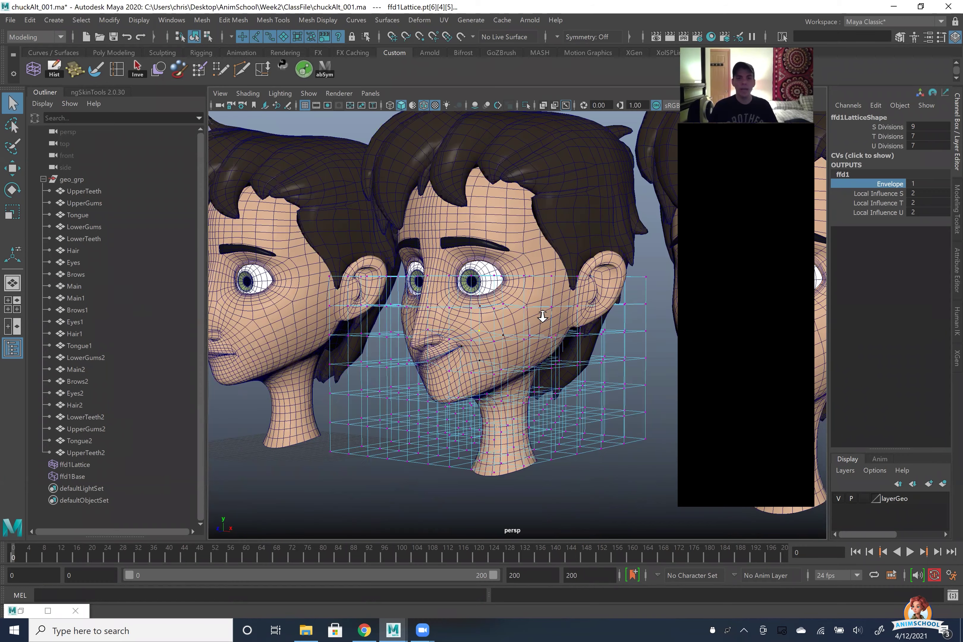
pyautogui.keyDown('alt'); pyautogui.moveTo(542, 317); pyautogui.dragTo(469, 290); pyautogui.keyUp('alt')
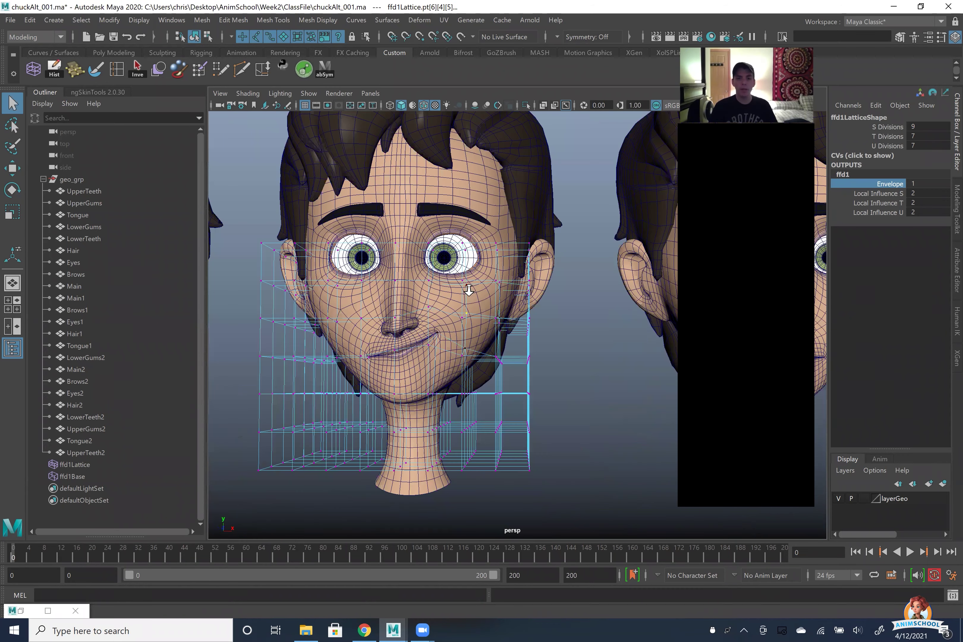
pyautogui.keyDown('alt'); pyautogui.moveTo(474, 337); pyautogui.dragTo(459, 337); pyautogui.keyUp('alt')
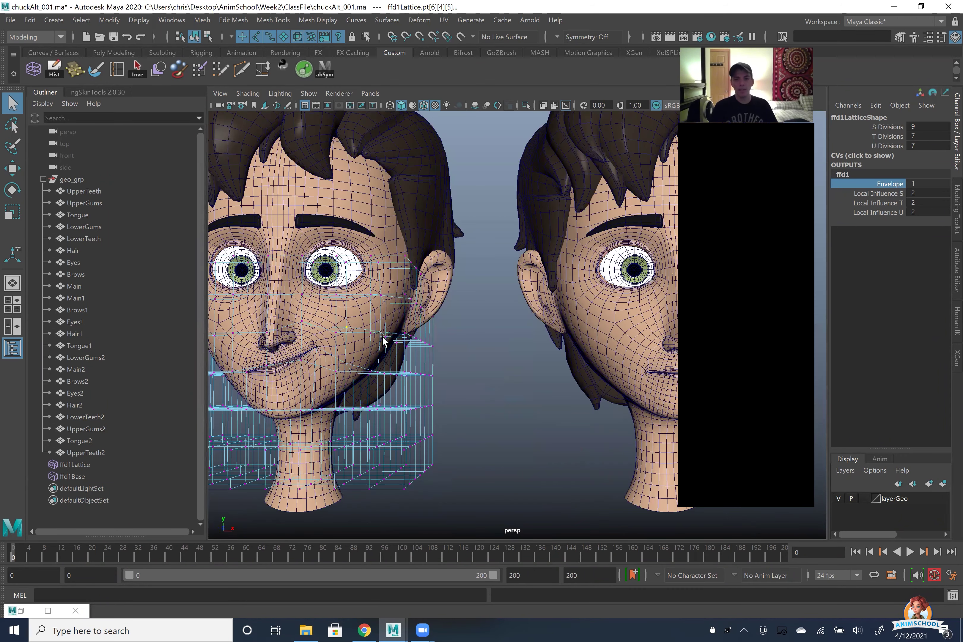
pyautogui.keyDown('alt'); pyautogui.moveTo(518, 340); pyautogui.dragTo(391, 353, button='right'); pyautogui.keyUp('alt')
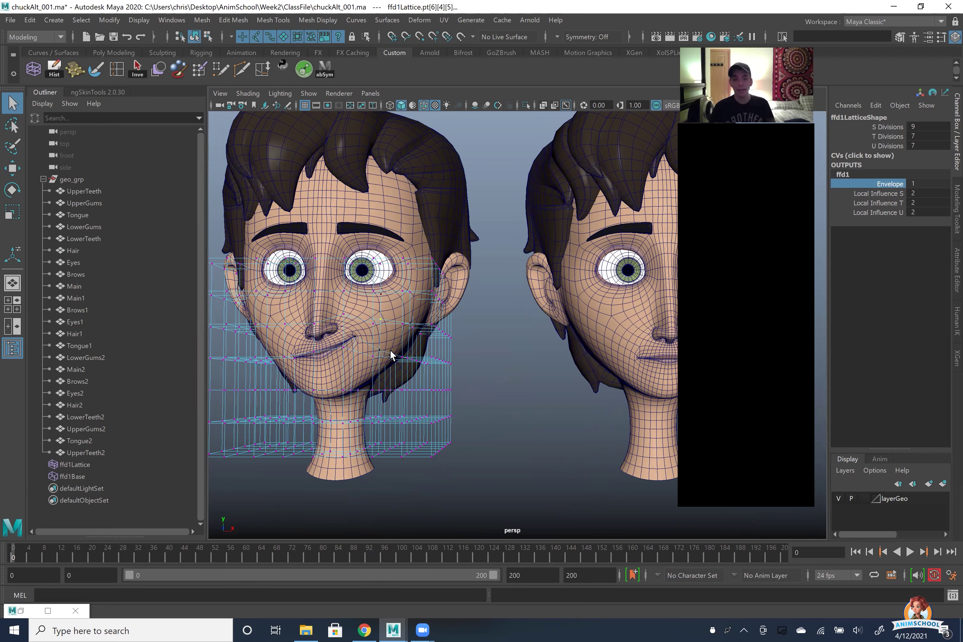
# Step: Create a blend shape from the smiling face mesh onto the neutral duplicate's face mesh and activate weight painting on it
pyautogui.click(391, 213)
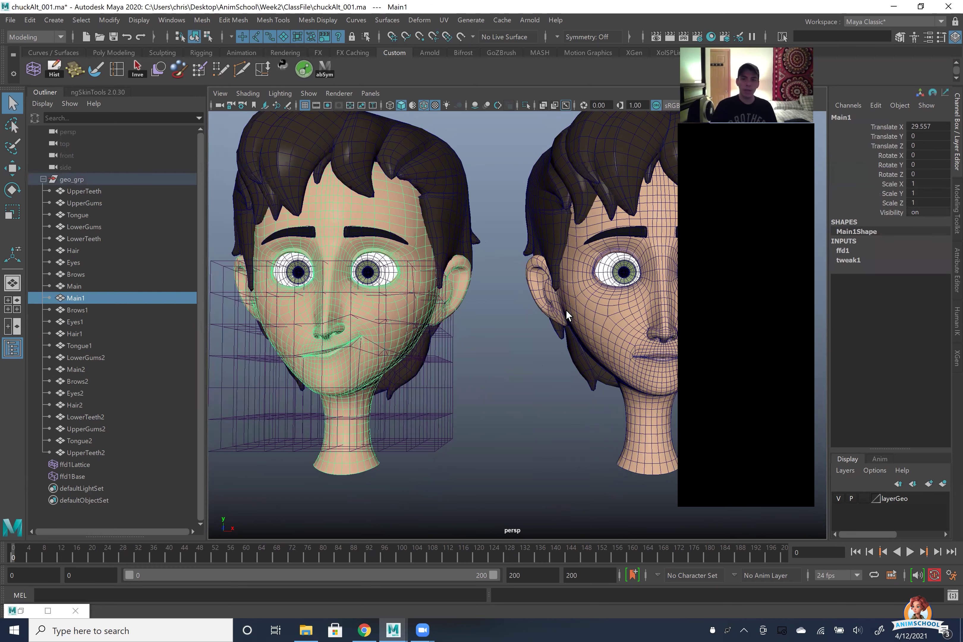
pyautogui.keyDown('shift'); pyautogui.click(627, 299); pyautogui.keyUp('shift')
pyautogui.keyDown('alt'); pyautogui.moveTo(628, 299); pyautogui.dragTo(500, 302, button='middle'); pyautogui.keyUp('alt')
pyautogui.keyDown('alt'); pyautogui.moveTo(500, 302); pyautogui.dragTo(359, 241, button='right'); pyautogui.keyUp('alt')
pyautogui.keyDown('shift'); pyautogui.click(545, 305); pyautogui.keyUp('shift')
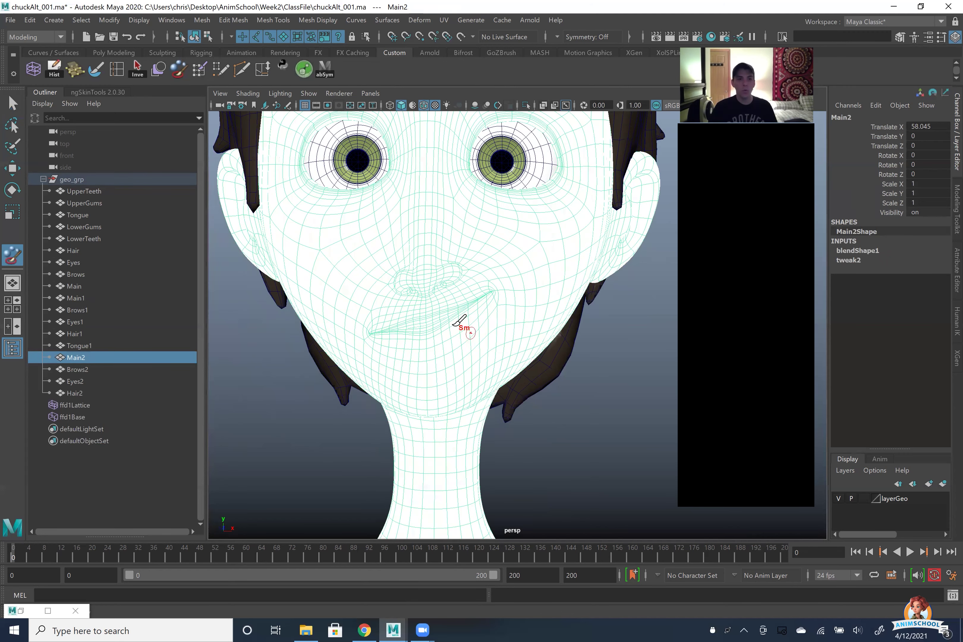
pyautogui.keyDown('alt'); pyautogui.moveTo(458, 323); pyautogui.dragTo(467, 335); pyautogui.keyUp('alt')
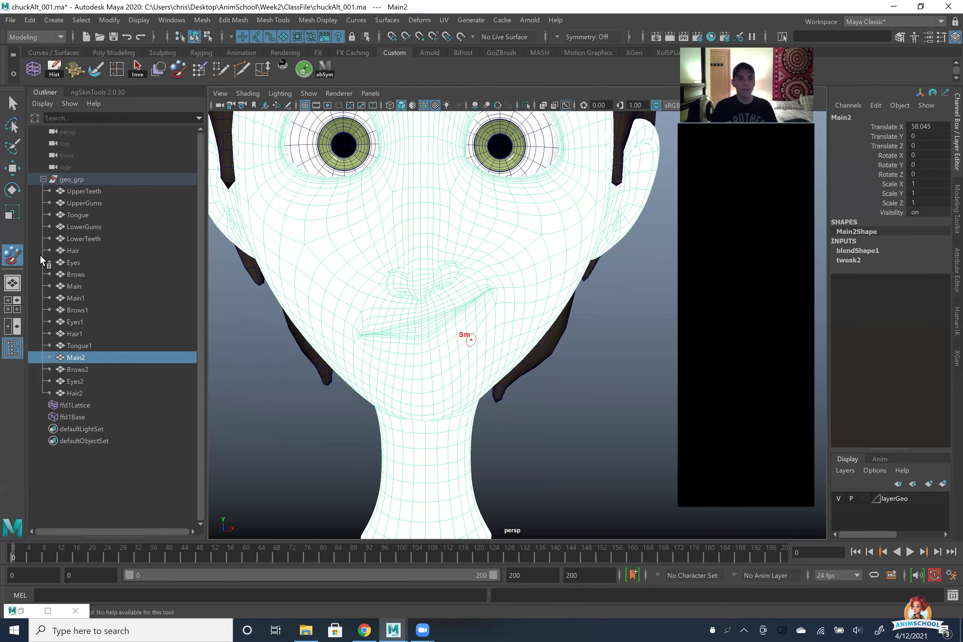
# Step: Open the paint tool's settings, enlarge the brush radius to 3.6085 and paint blend shape weight 0 over the mouth, nose and chin
pyautogui.doubleClick(12, 255)
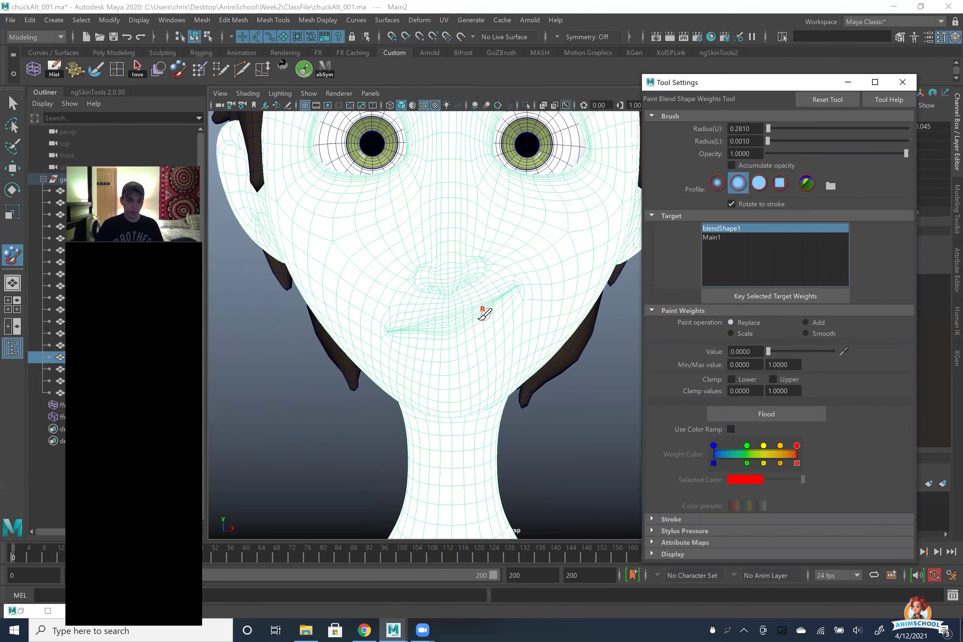
pyautogui.moveTo(492, 321); pyautogui.dragTo(522, 318)
pyautogui.moveTo(452, 328)
pyautogui.mouseDown()
pyautogui.moveTo(438, 314)
pyautogui.moveTo(409, 333)
pyautogui.moveTo(486, 318)
pyautogui.moveTo(523, 298)
pyautogui.moveTo(572, 358)
pyautogui.mouseUp()
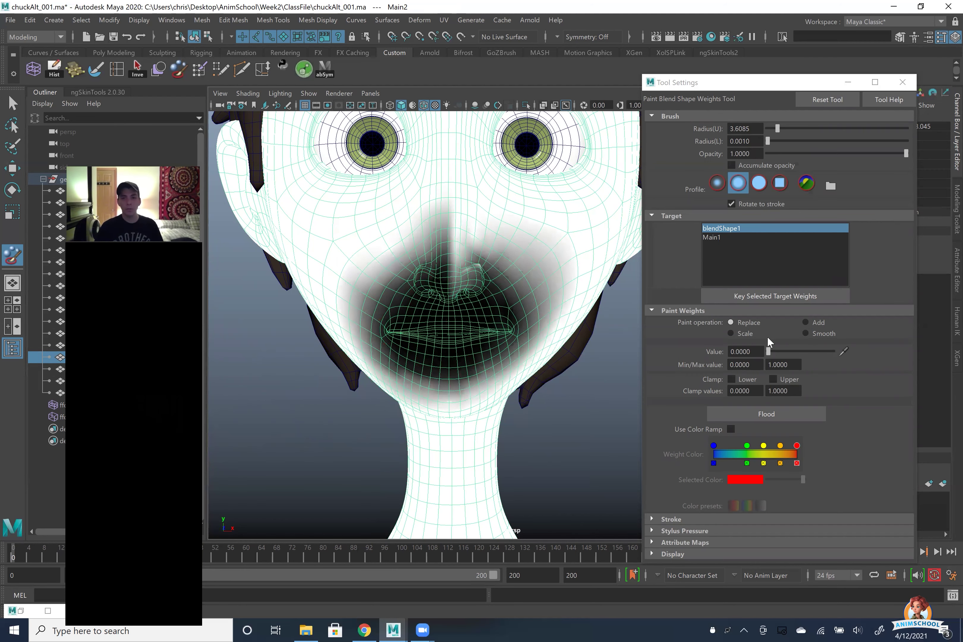
# Step: Set the paint value to 1 and flood the whole face mesh with it, returning to the Move tool for a mouth close-up
pyautogui.moveTo(783, 351); pyautogui.dragTo(846, 359)
pyautogui.click(779, 414)
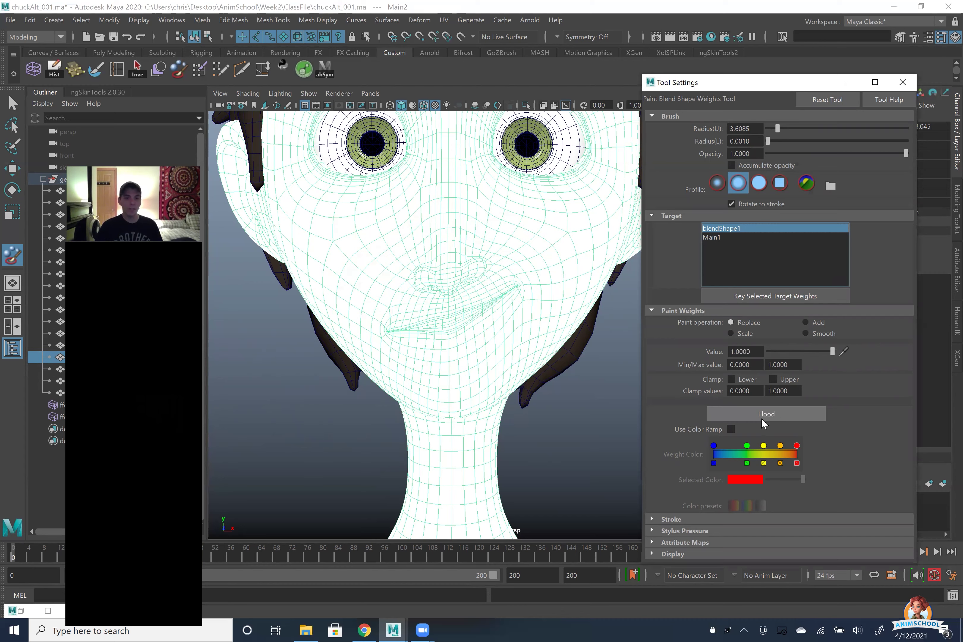
pyautogui.keyDown('alt'); pyautogui.moveTo(472, 360); pyautogui.dragTo(536, 435); pyautogui.keyUp('alt')
pyautogui.press('w')
pyautogui.scroll(1, 487, 304)
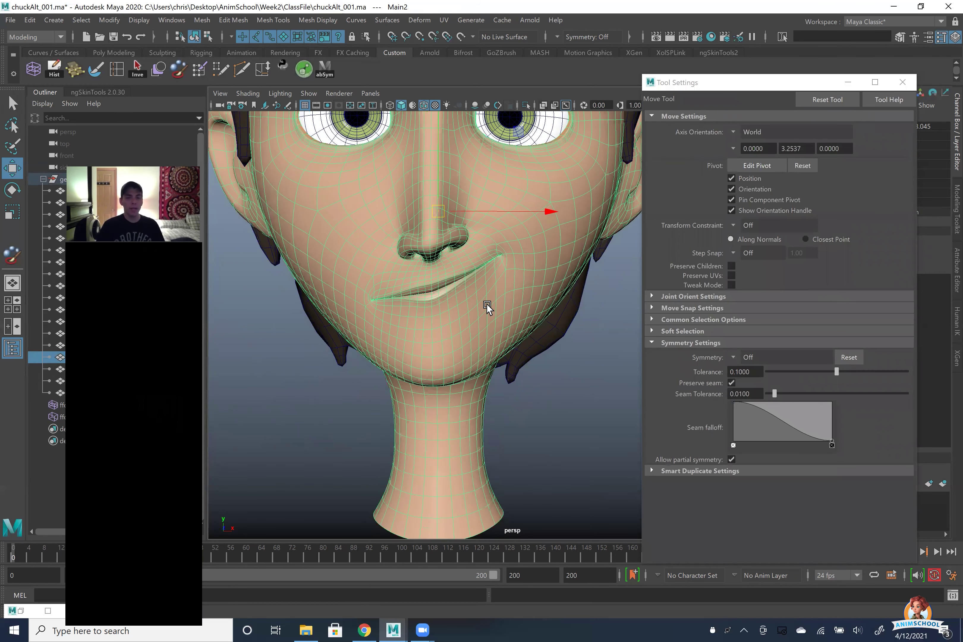
pyautogui.scroll(2, 488, 304)
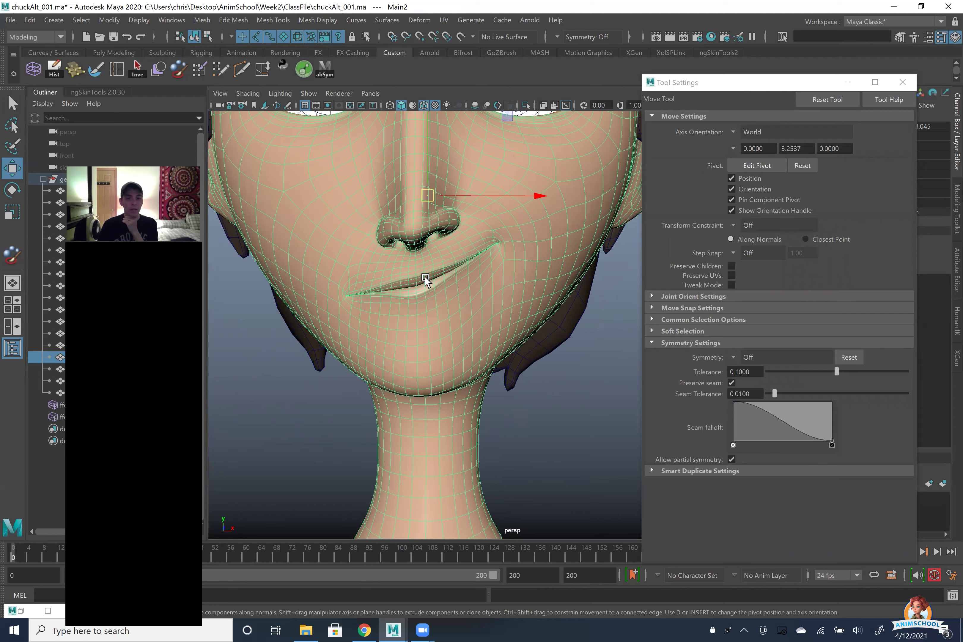
# Step: Select the vertices around the non-smiling part of the mouth and flood their blend shape weights with the Replace value 0.25
pyautogui.moveTo(348, 266); pyautogui.dragTo(330, 262, button='right')
pyautogui.moveTo(334, 253); pyautogui.dragTo(430, 340)
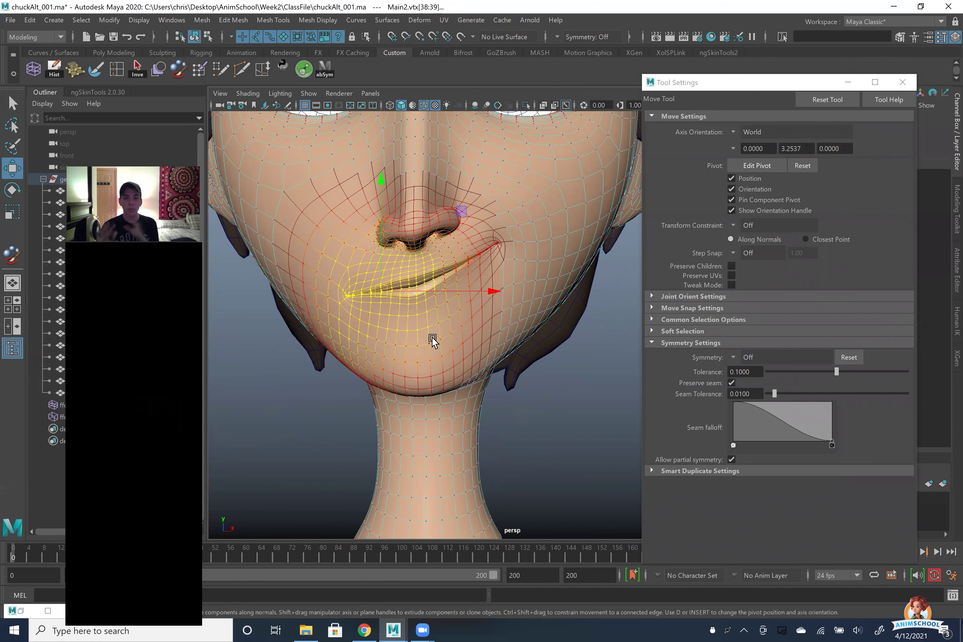
pyautogui.click(11, 258)
pyautogui.press('w')
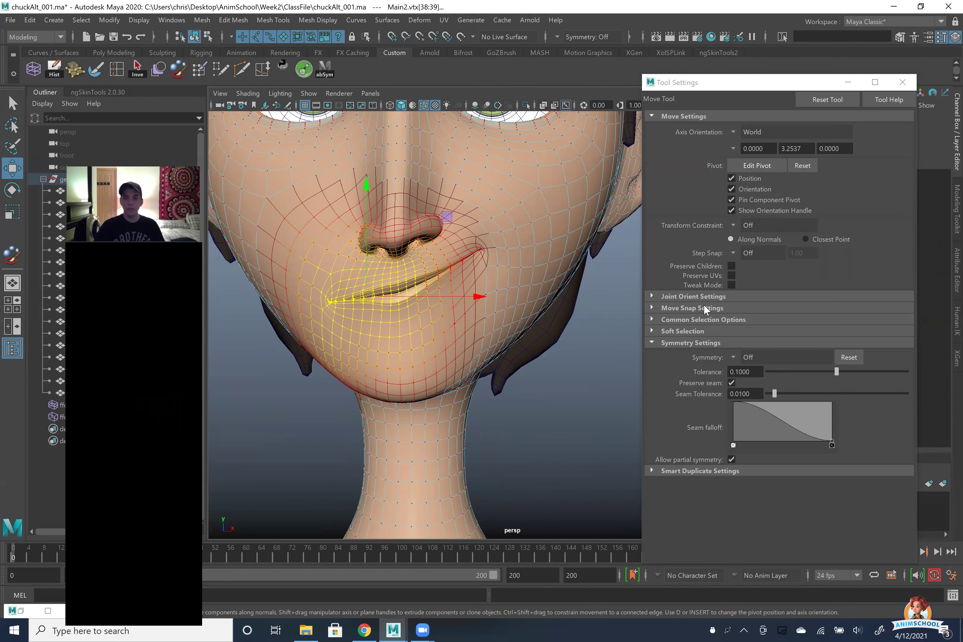
pyautogui.write('y')
pyautogui.write('.25')
pyautogui.press('Return')
pyautogui.click(766, 414)
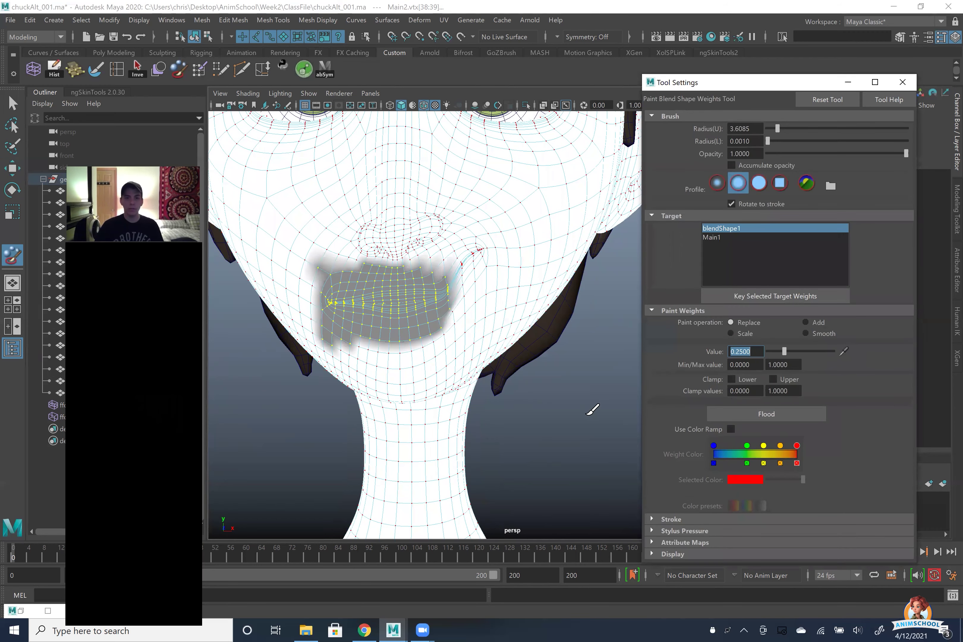
pyautogui.moveTo(489, 339)
pyautogui.keyDown('alt'); pyautogui.mouseDown(button='right')
pyautogui.moveTo(560, 379)
pyautogui.moveTo(572, 405)
pyautogui.mouseUp(button='right'); pyautogui.keyUp('alt')
pyautogui.press('w')
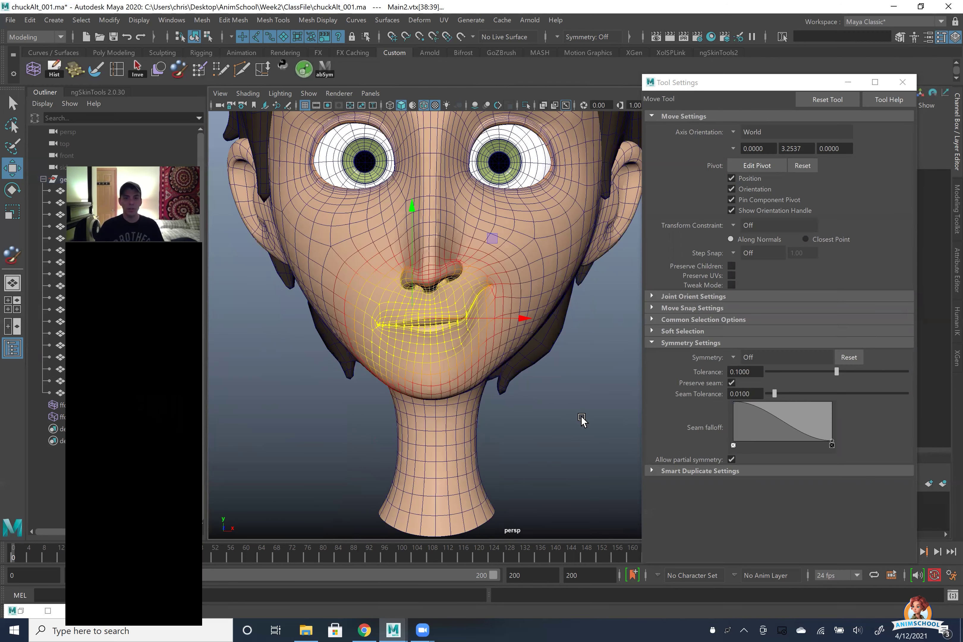
pyautogui.click(574, 415)
pyautogui.keyDown('alt'); pyautogui.moveTo(566, 414); pyautogui.dragTo(387, 315); pyautogui.keyUp('alt')
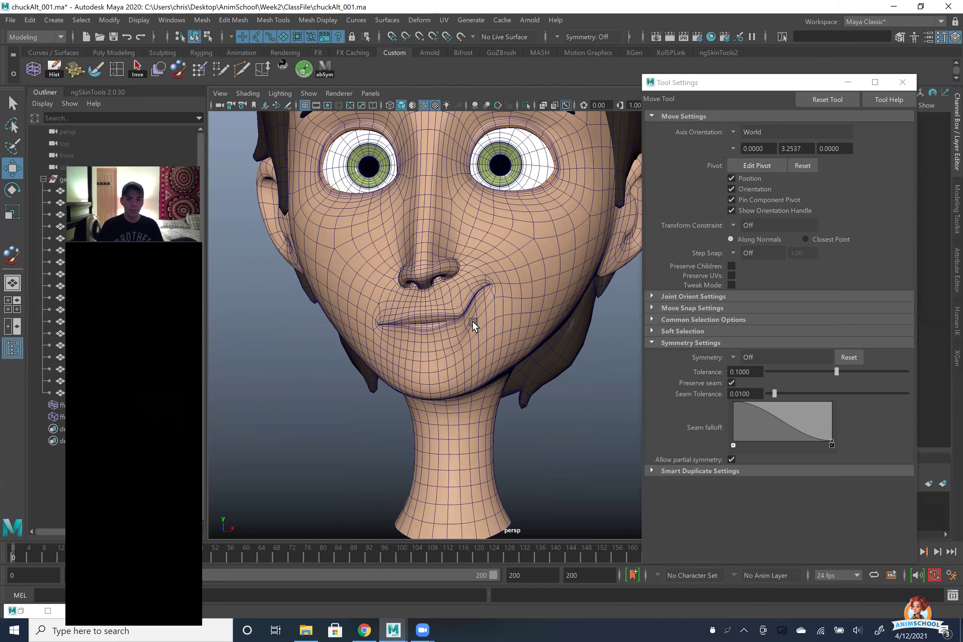
# Step: Select vertices over the nose and non-smiling cheek as well, extending the 0.25 weight to that part of the face
pyautogui.scroll(2, 473, 322)
pyautogui.moveTo(462, 286); pyautogui.dragTo(419, 286, button='right')
pyautogui.moveTo(351, 217); pyautogui.dragTo(460, 314)
pyautogui.moveTo(334, 134); pyautogui.dragTo(454, 195)
pyautogui.keyDown('ctrl'); pyautogui.keyDown('shift'); pyautogui.moveTo(273, 177); pyautogui.dragTo(414, 396); pyautogui.keyUp('shift'); pyautogui.keyUp('ctrl')
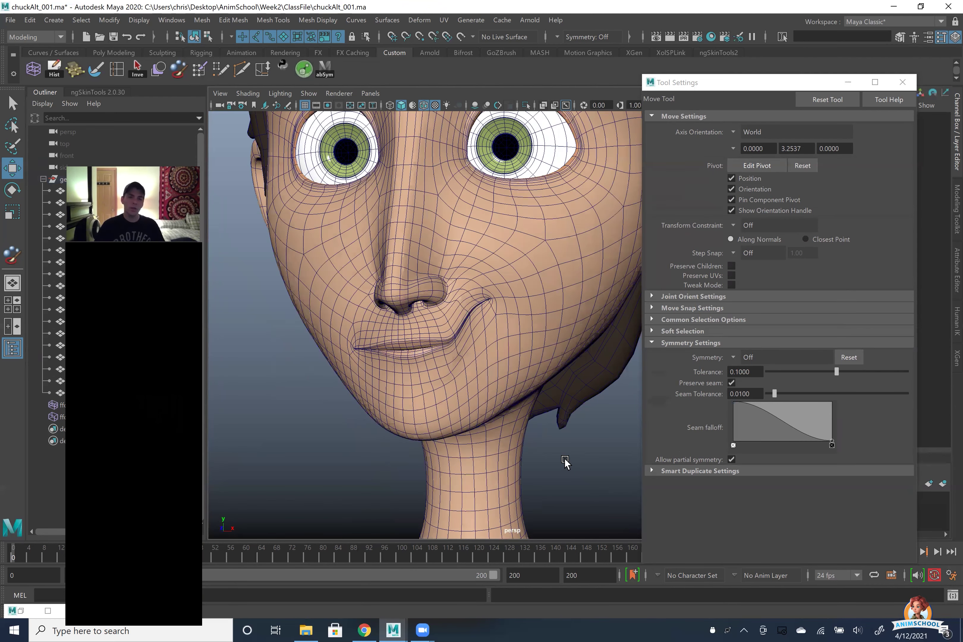
pyautogui.keyDown('alt'); pyautogui.moveTo(521, 425); pyautogui.dragTo(515, 406); pyautogui.keyUp('alt')
pyautogui.keyDown('alt'); pyautogui.moveTo(457, 359); pyautogui.dragTo(457, 362); pyautogui.keyUp('alt')
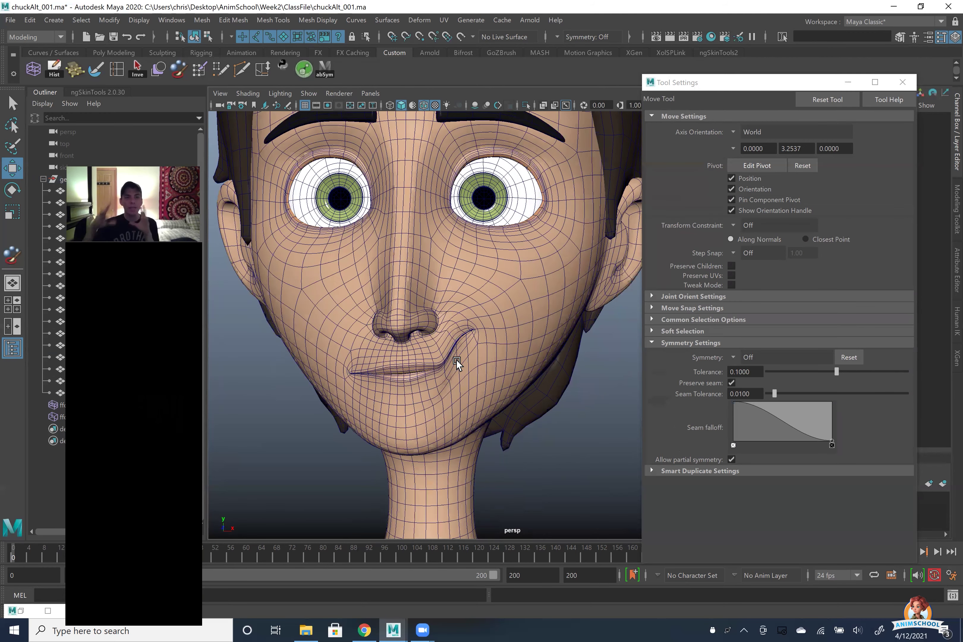
# Step: Smooth the blend shape weights by flooding the whole face mesh twice with the Smooth operation, and close the tool settings
pyautogui.click(502, 310)
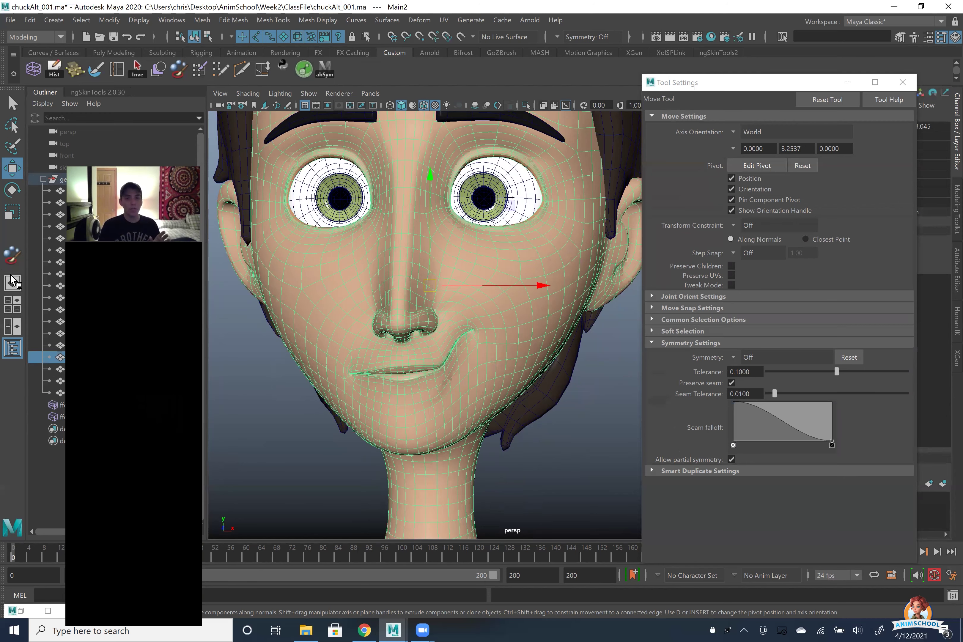
pyautogui.click(12, 254)
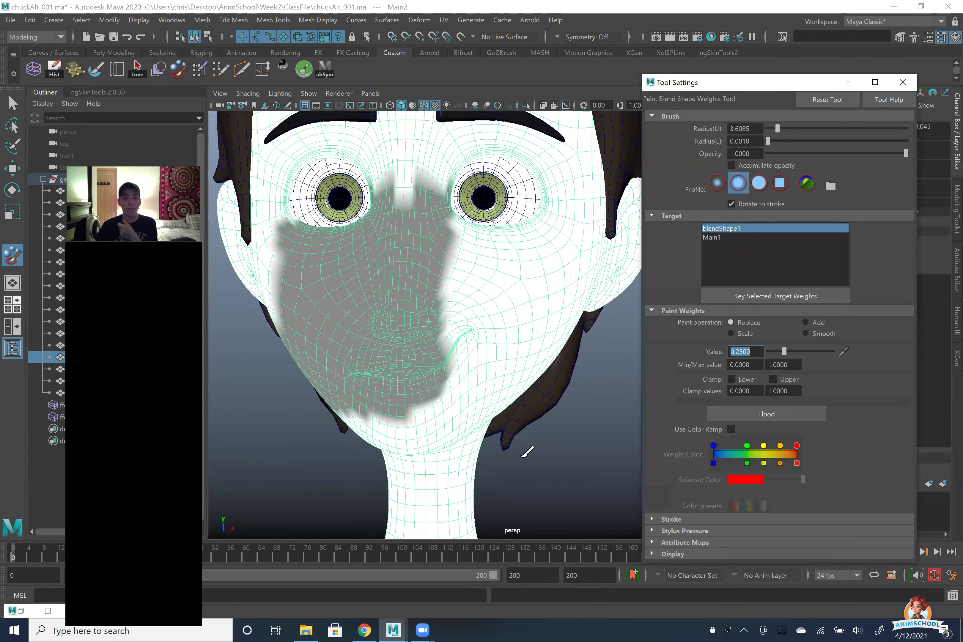
pyautogui.click(805, 334)
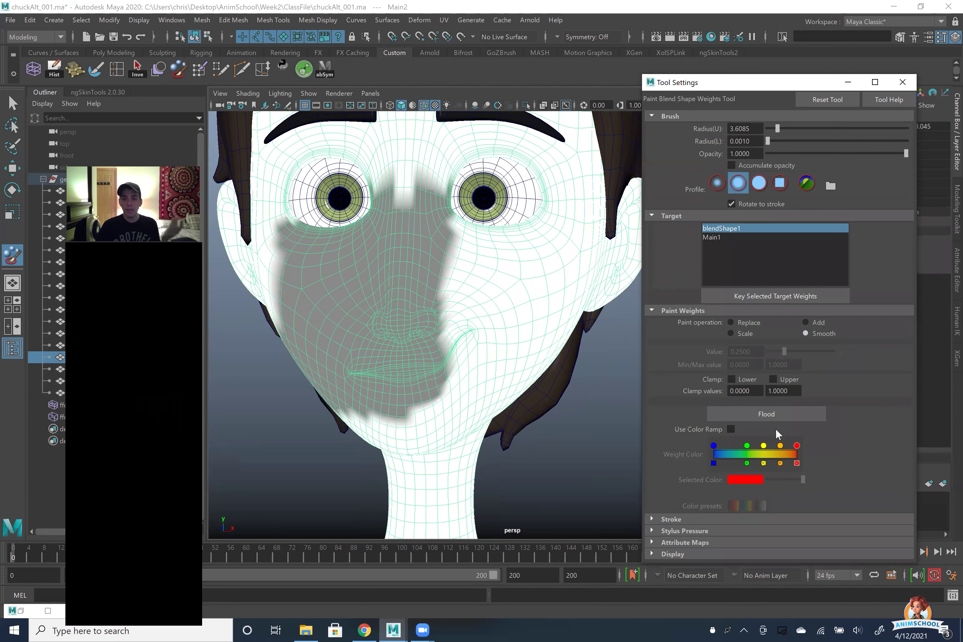
pyautogui.click(778, 413)
pyautogui.click(779, 413)
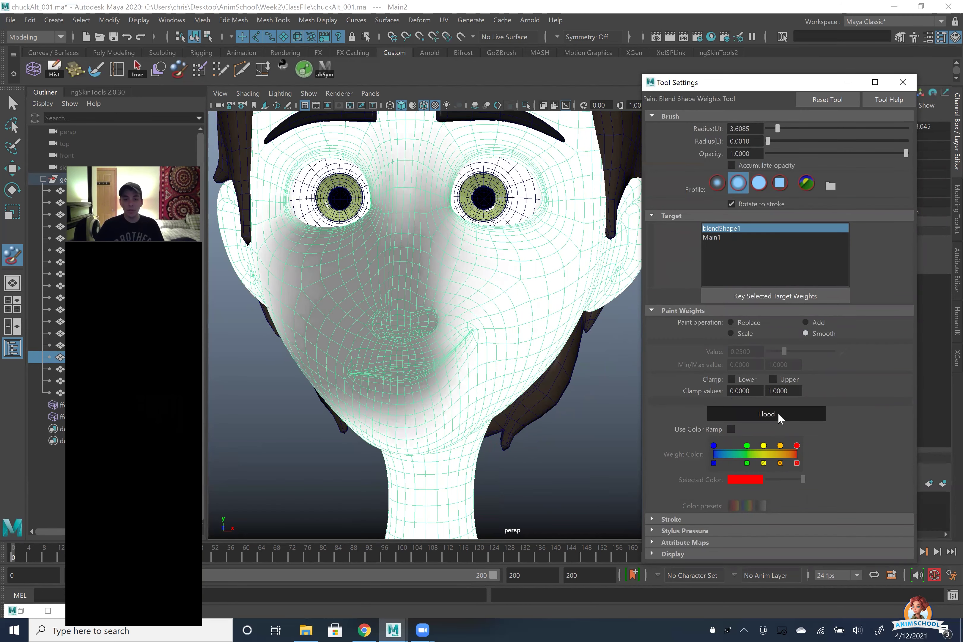
pyautogui.press('w')
pyautogui.moveTo(560, 423)
pyautogui.keyDown('alt'); pyautogui.mouseDown()
pyautogui.moveTo(572, 426)
pyautogui.moveTo(567, 409)
pyautogui.mouseUp(); pyautogui.keyUp('alt')
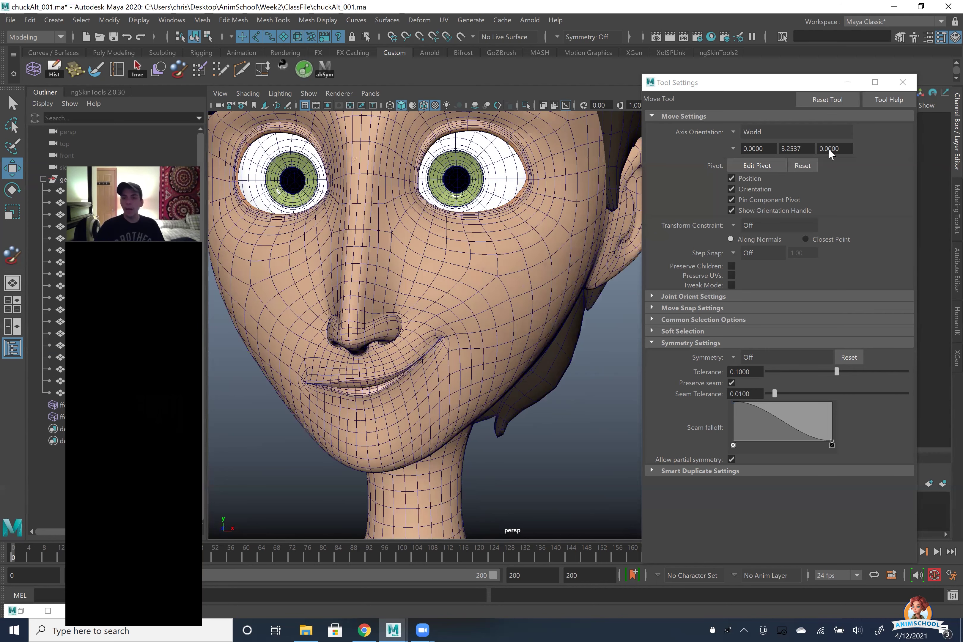
pyautogui.click(903, 82)
# Step: Inspect the blended head beside the lattice-deformed one and scrub the ffd1 Envelope to compare the two
pyautogui.moveTo(557, 386)
pyautogui.keyDown('alt'); pyautogui.mouseDown(button='right')
pyautogui.moveTo(540, 368)
pyautogui.moveTo(560, 383)
pyautogui.mouseUp(button='right'); pyautogui.keyUp('alt')
pyautogui.keyDown('alt'); pyautogui.moveTo(560, 383); pyautogui.dragTo(572, 401, button='middle'); pyautogui.keyUp('alt')
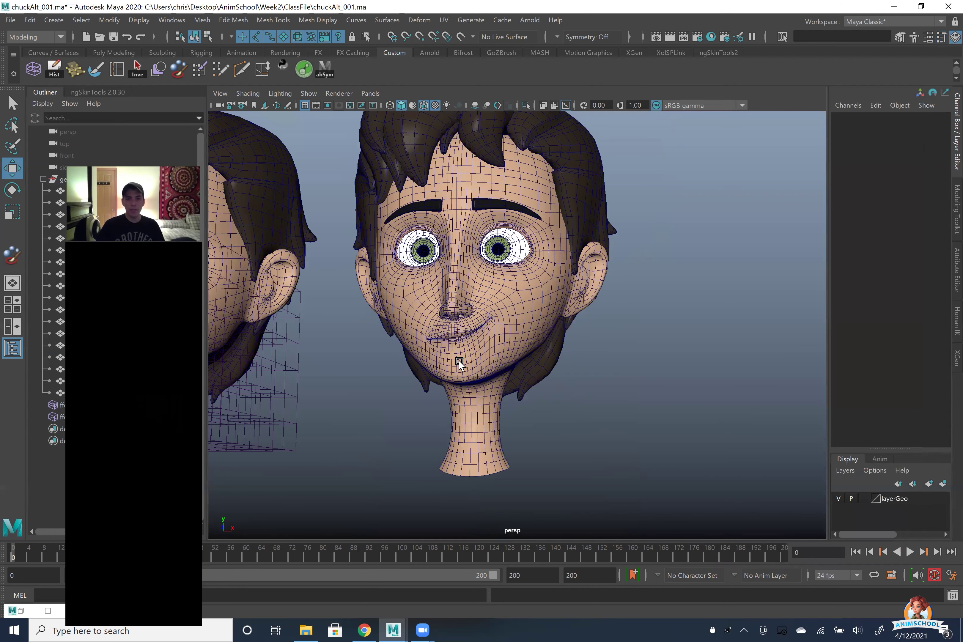
pyautogui.click(434, 364)
pyautogui.keyDown('alt'); pyautogui.moveTo(365, 344); pyautogui.dragTo(434, 348, button='middle'); pyautogui.keyUp('alt')
pyautogui.keyDown('alt'); pyautogui.moveTo(386, 319); pyautogui.dragTo(431, 348, button='right'); pyautogui.keyUp('alt')
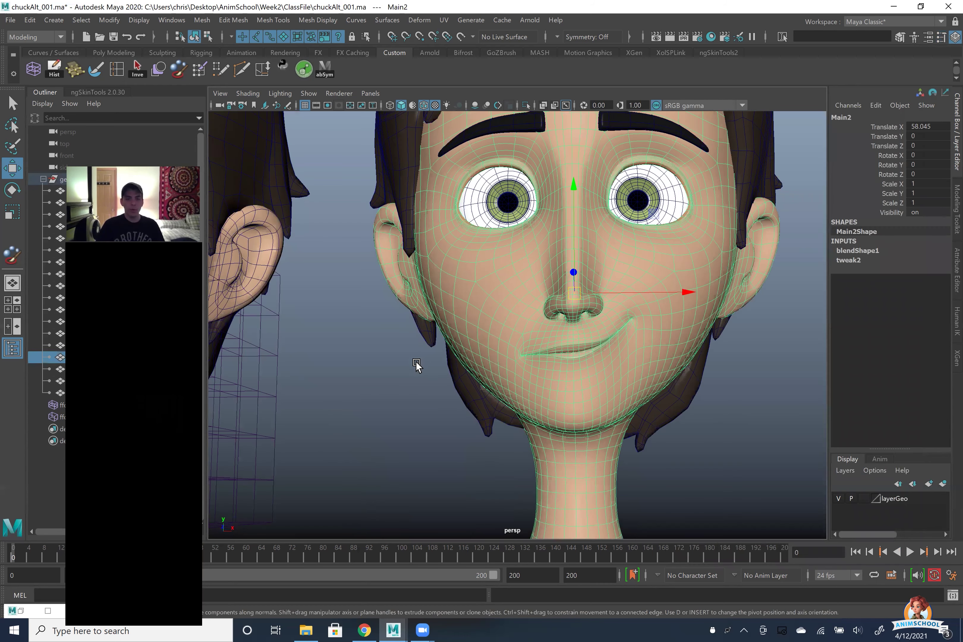
pyautogui.scroll(-4, 405, 377)
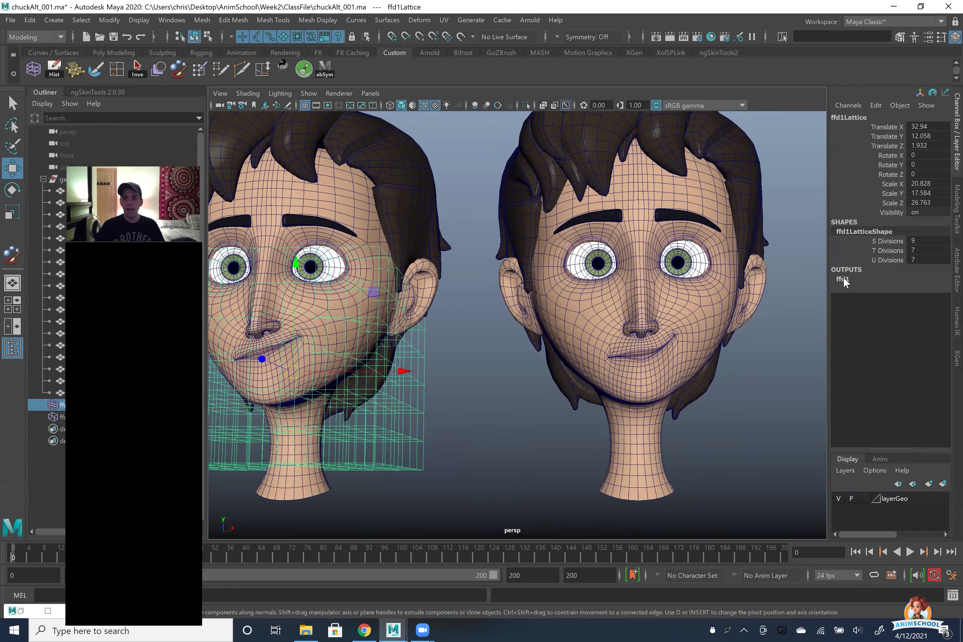
pyautogui.click(844, 279)
pyautogui.click(890, 289)
pyautogui.moveTo(577, 325); pyautogui.dragTo(596, 307, button='middle')
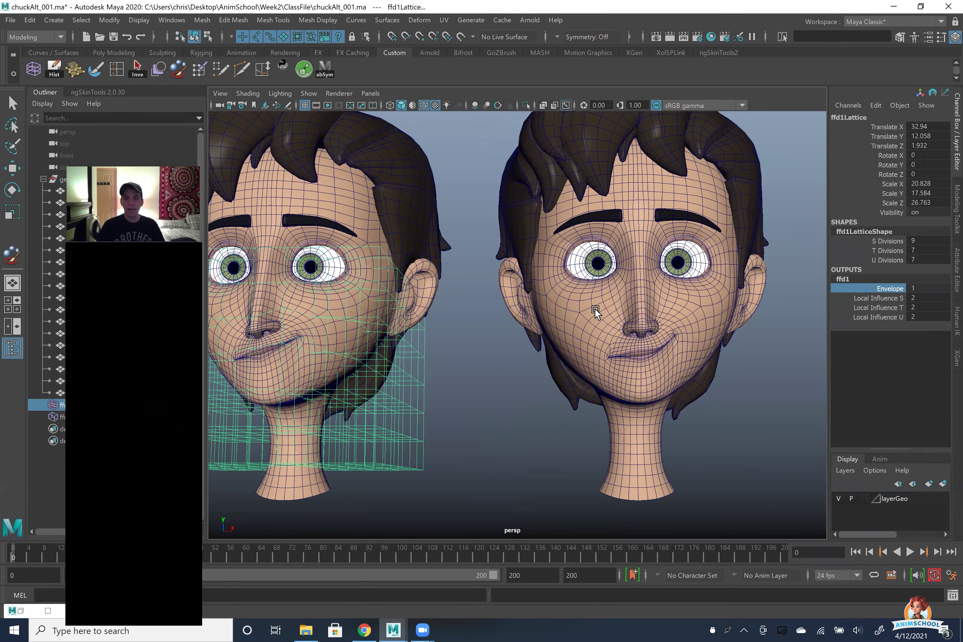
# Step: Try moving the lattice point at the smiling mouth corner up and outward, and undo the move
pyautogui.press('F8')
pyautogui.press('w')
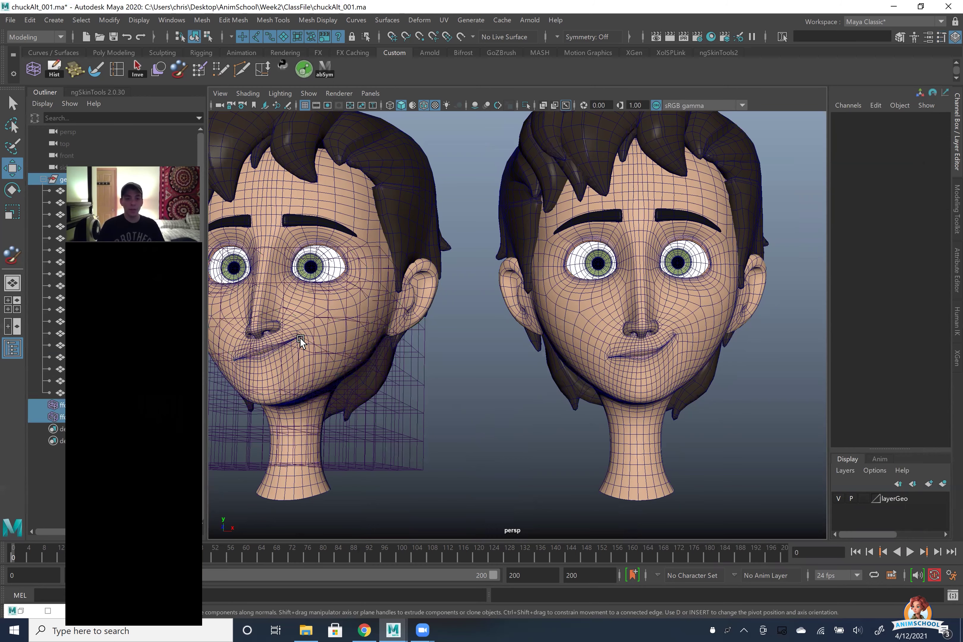
pyautogui.click(298, 340)
pyautogui.moveTo(300, 339)
pyautogui.mouseDown()
pyautogui.moveTo(306, 326)
pyautogui.moveTo(312, 333)
pyautogui.mouseUp()
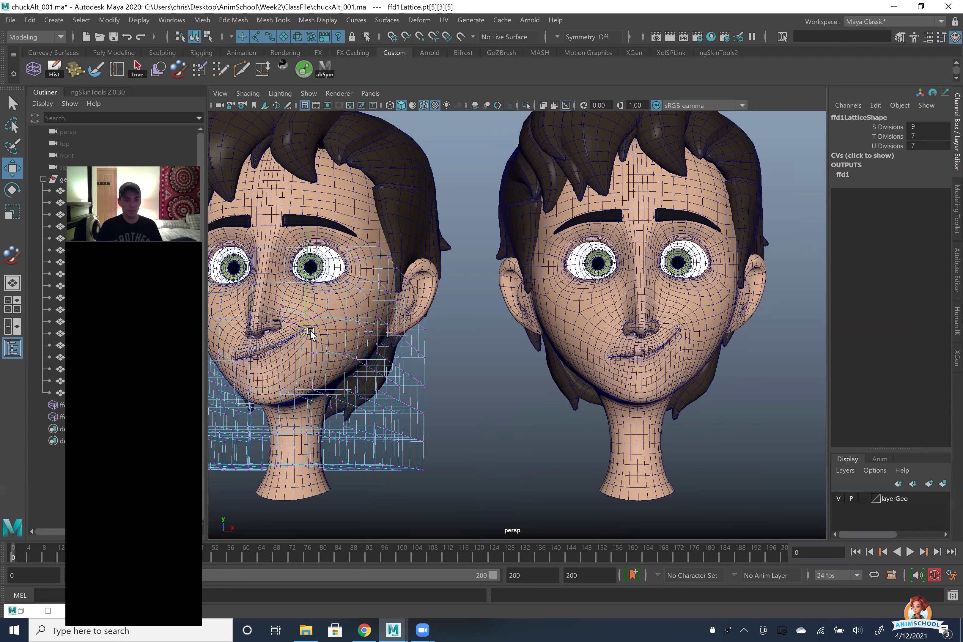
pyautogui.hotkey('ctrl', 'z')
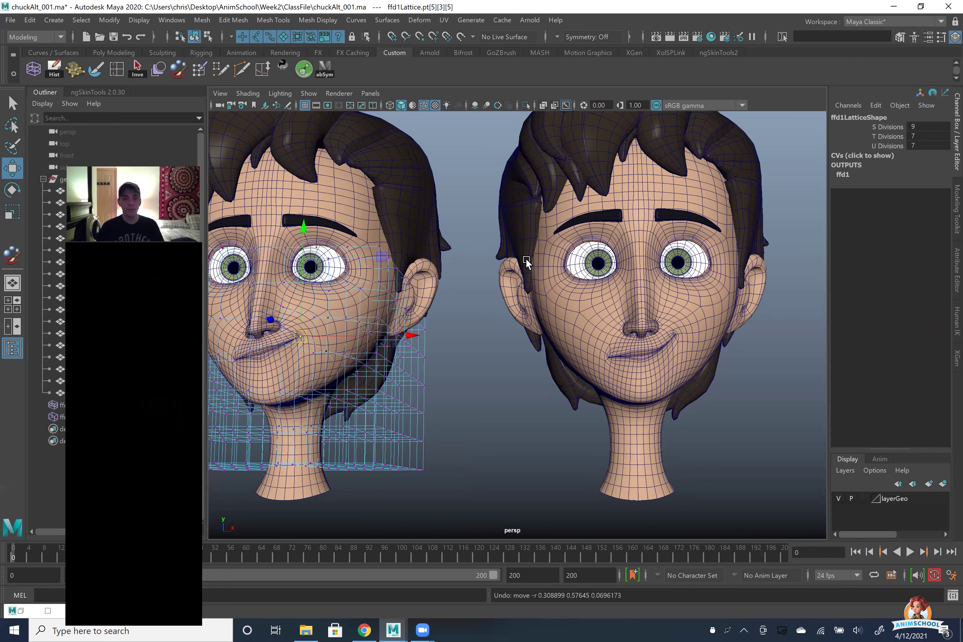
pyautogui.keyDown('alt'); pyautogui.moveTo(508, 338); pyautogui.dragTo(419, 328); pyautogui.keyUp('alt')
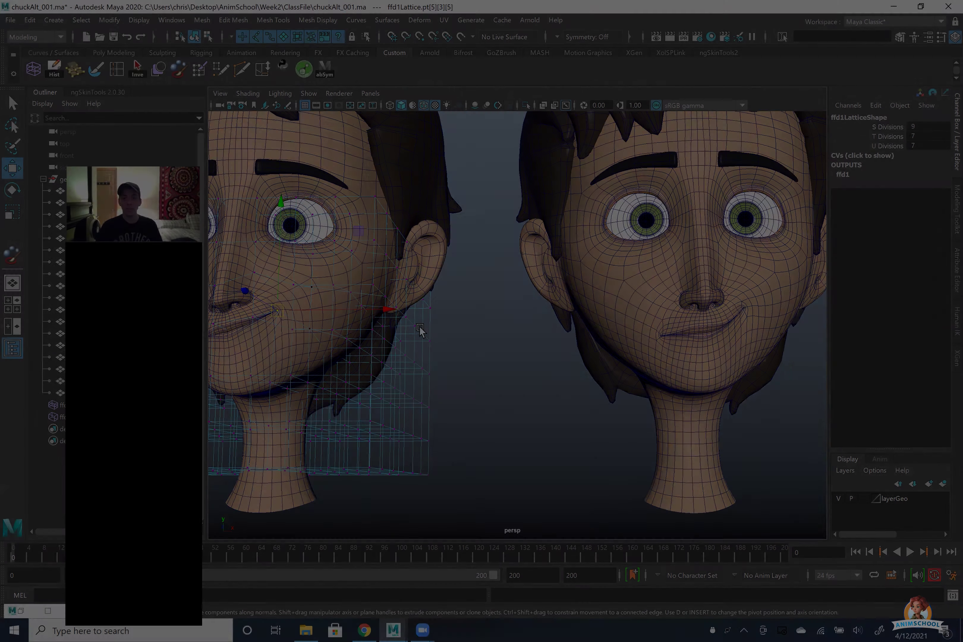